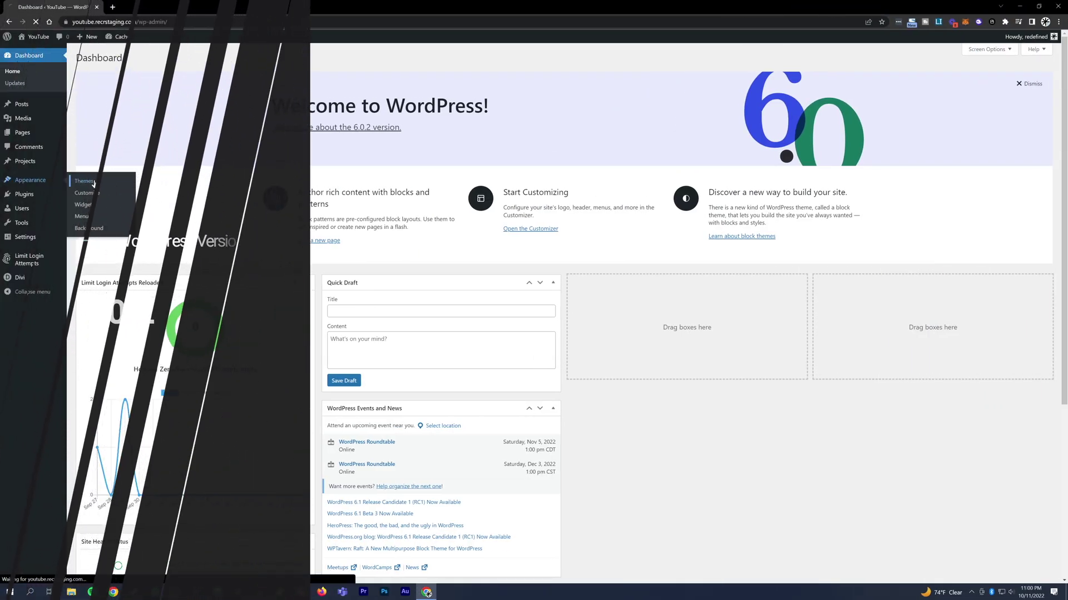
Step: Show the details of the active Divi theme, version 4.18.0, from the installed themes
click(94, 186)
click(147, 142)
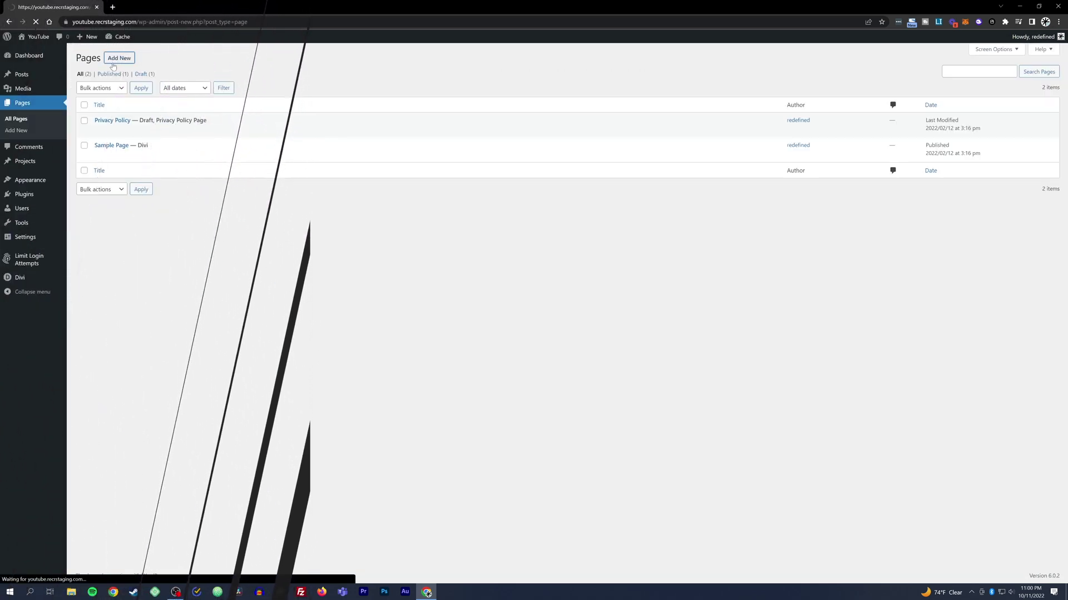
Step: Start a new page and dismiss the block editor welcome guide
click(114, 54)
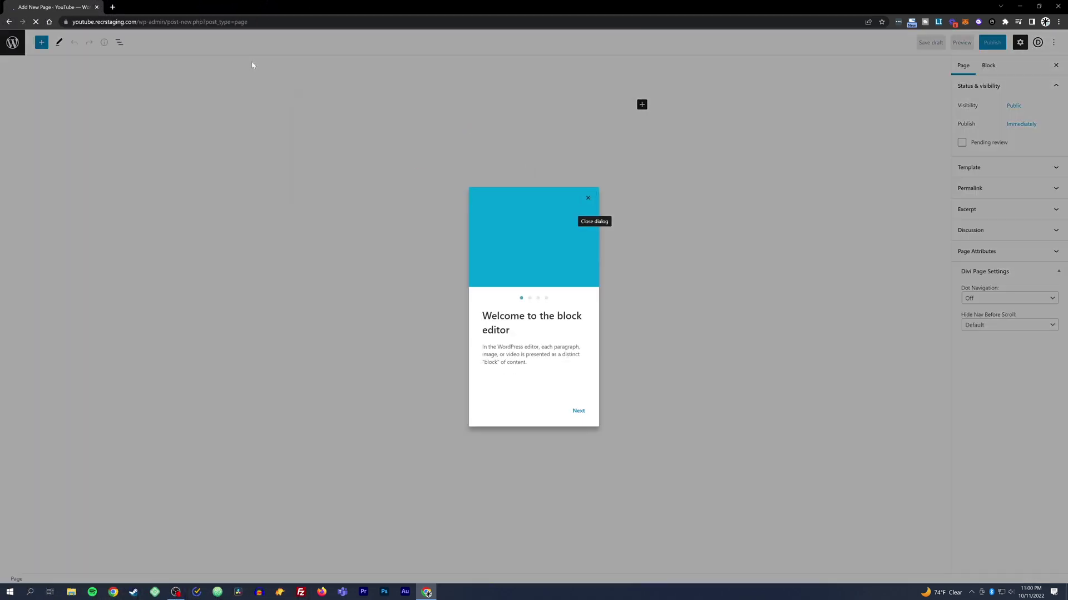
click(586, 198)
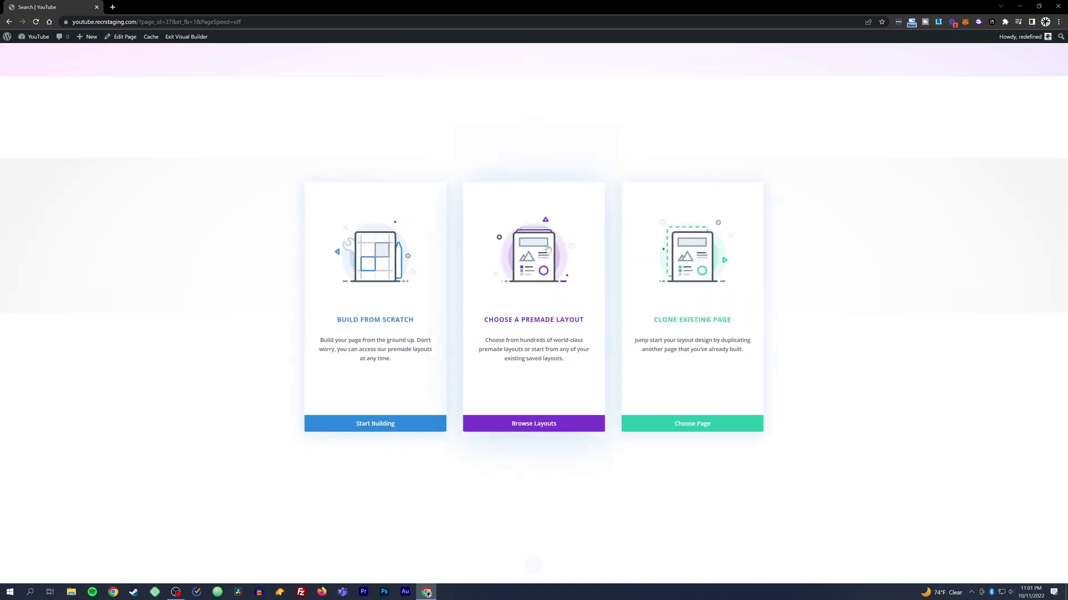
Step: Find the Streamer Blog Page premade layout by searching 'stream' and apply it to the page
click(538, 276)
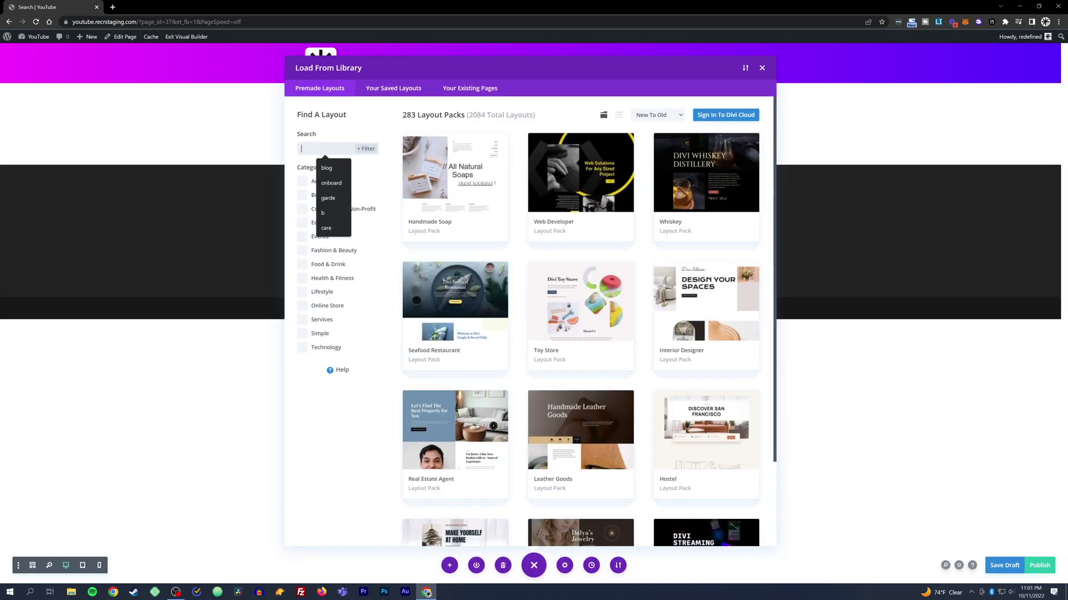
text(stream)
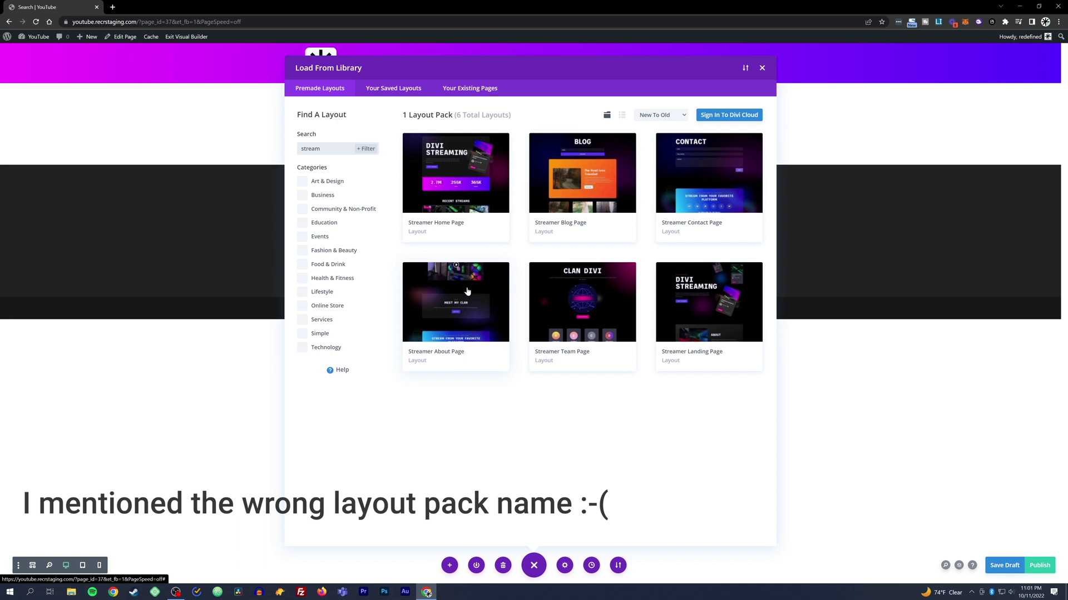
click(564, 162)
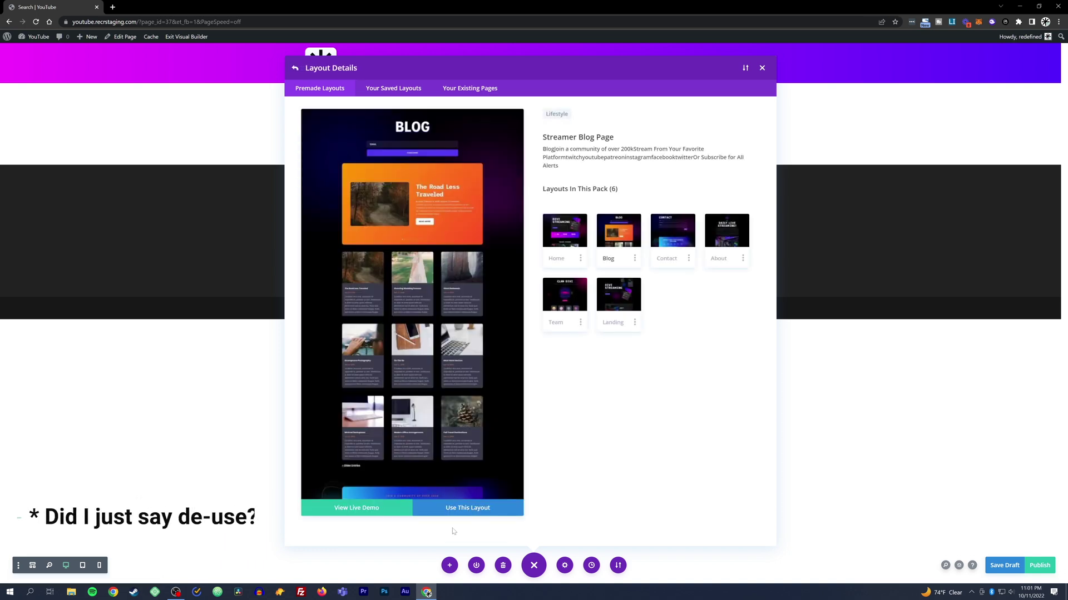
click(471, 509)
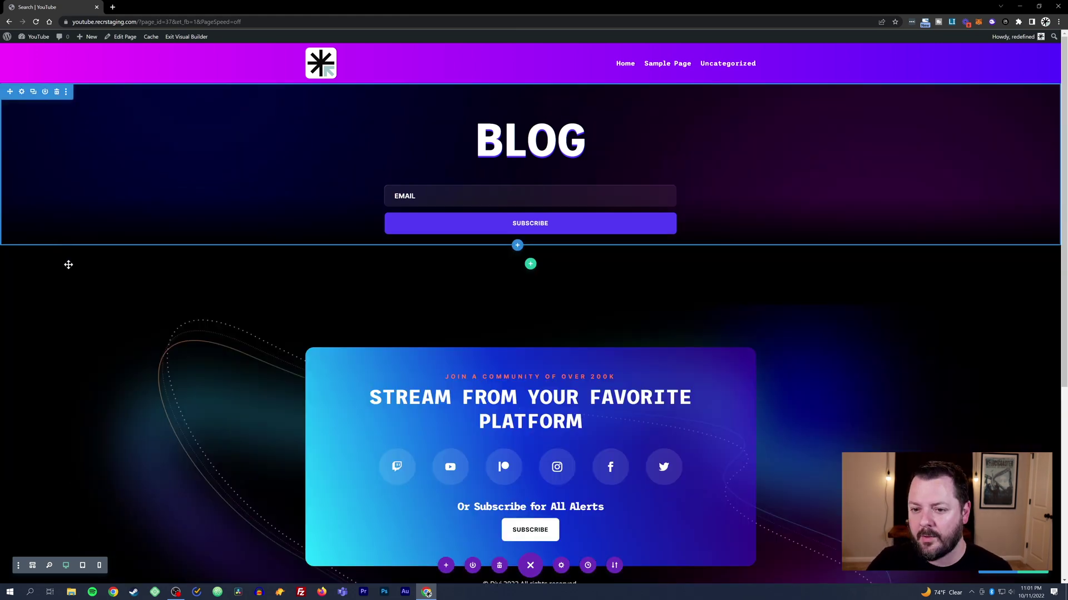
Step: Delete the empty and streaming subscribe sections and change the BLOG heading to 'Search'
click(57, 238)
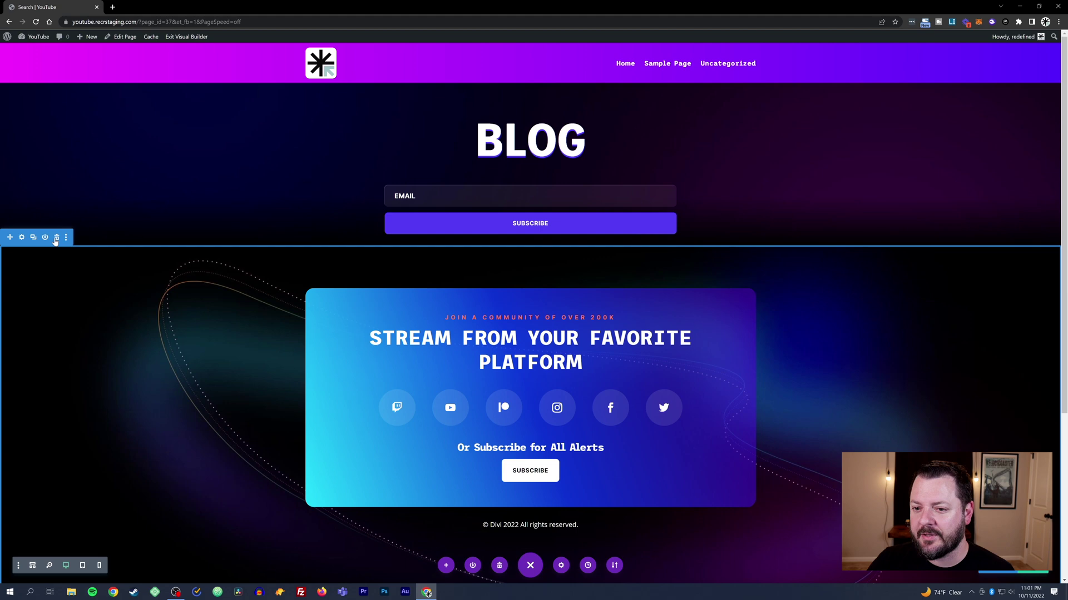
click(57, 238)
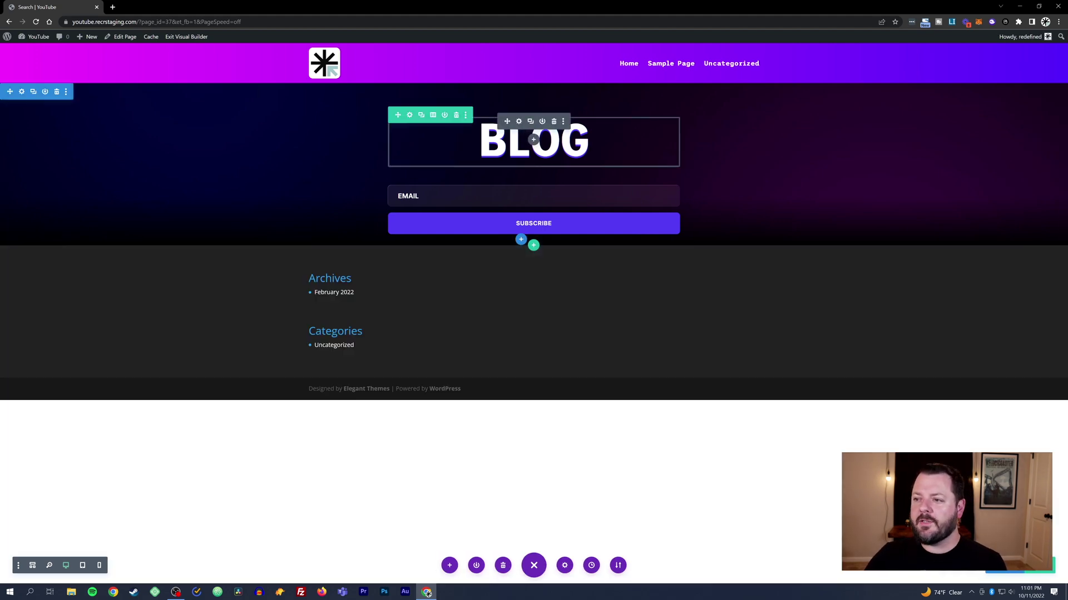
click(518, 121)
key(BackSpace)
key(BackSpace)
key(BackSpace)
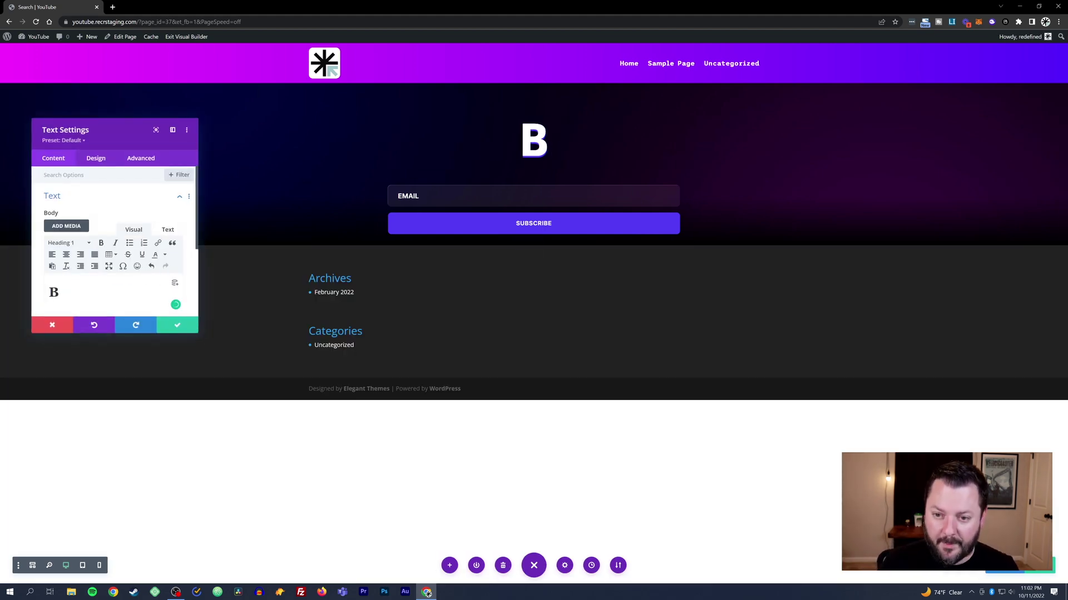
text(Search)
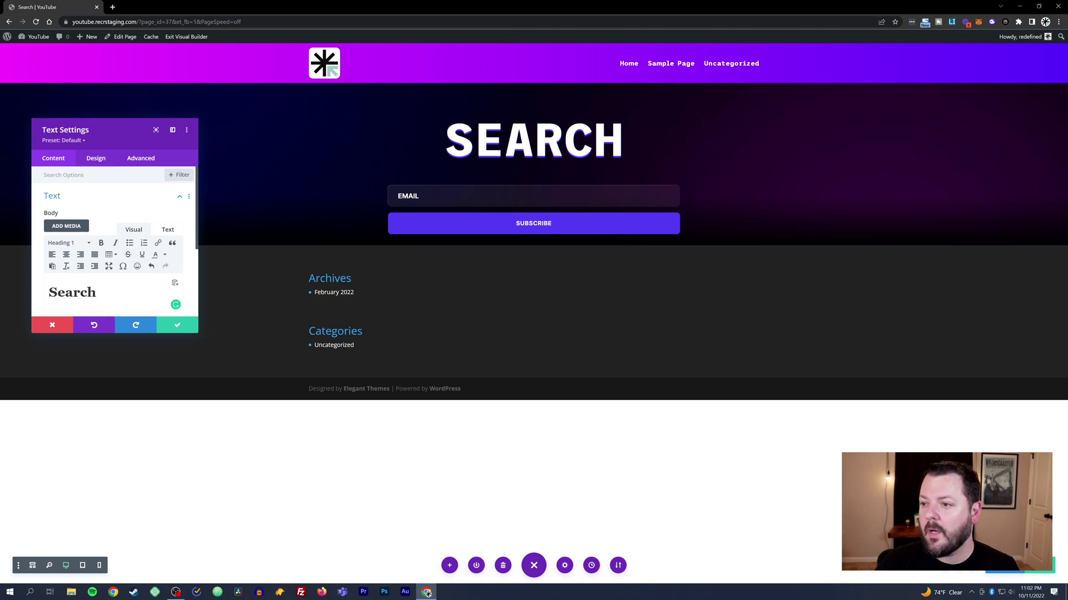
click(177, 324)
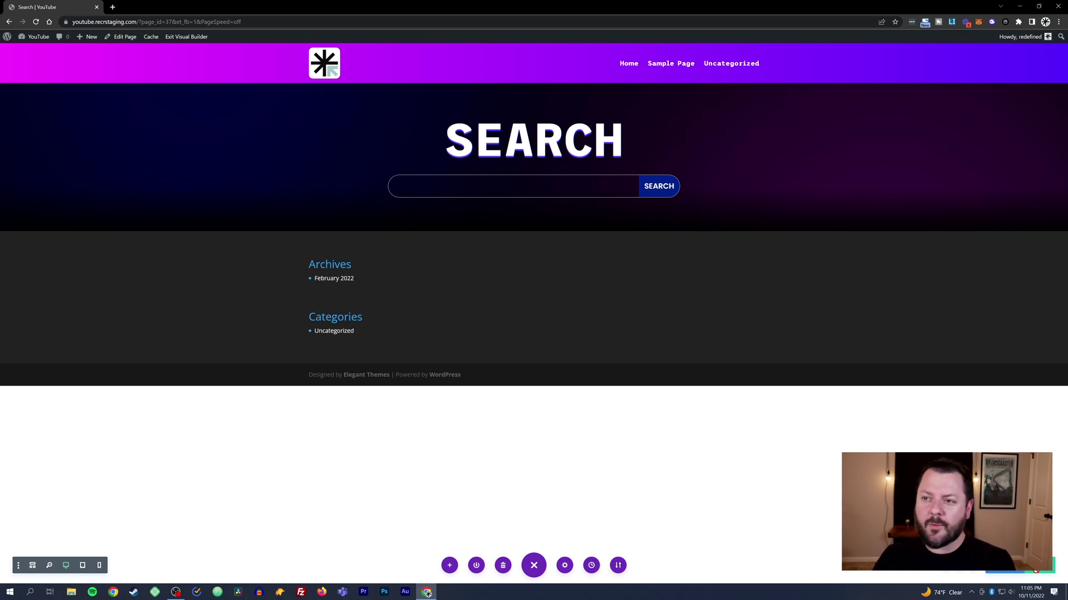
Step: Exit the visual builder and test a front-end search for 'sample'
click(187, 36)
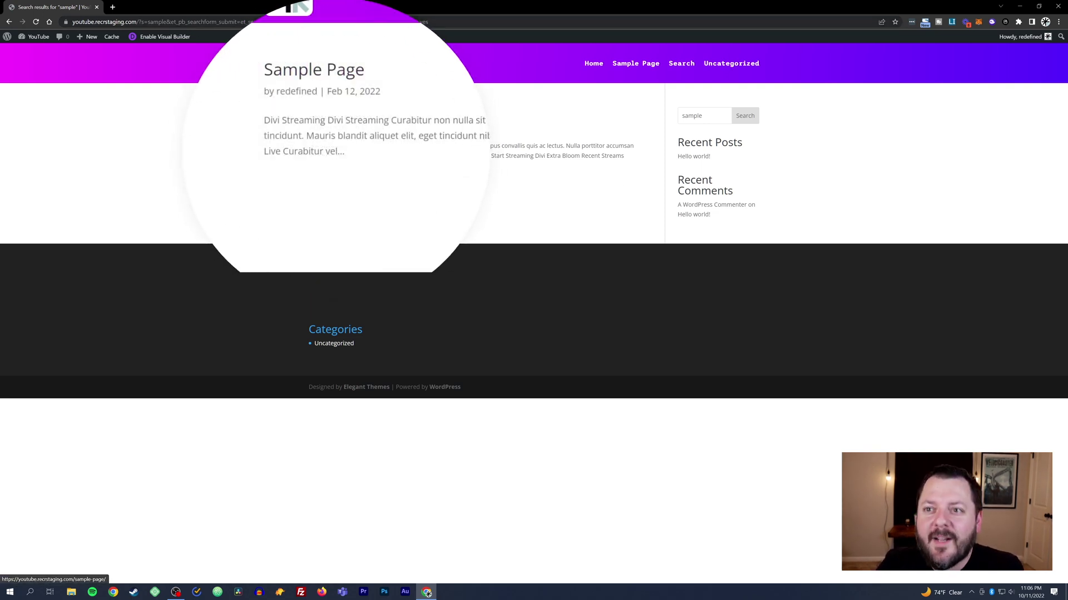
mouse_move(36, 43)
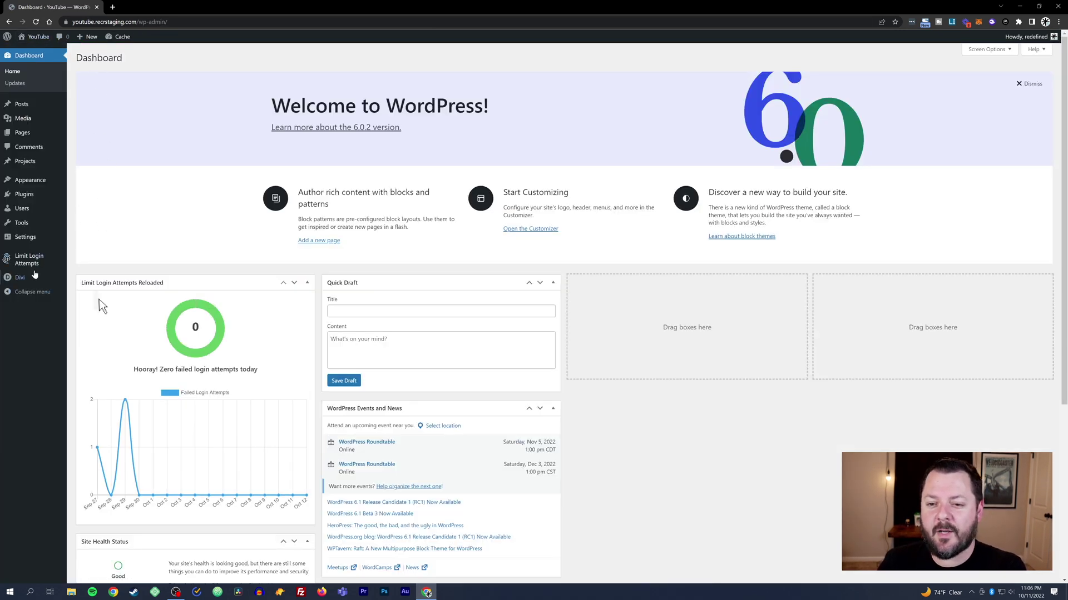
Step: Create a Theme Builder template for Search Results and start building its custom body from scratch
mouse_move(34, 274)
click(106, 294)
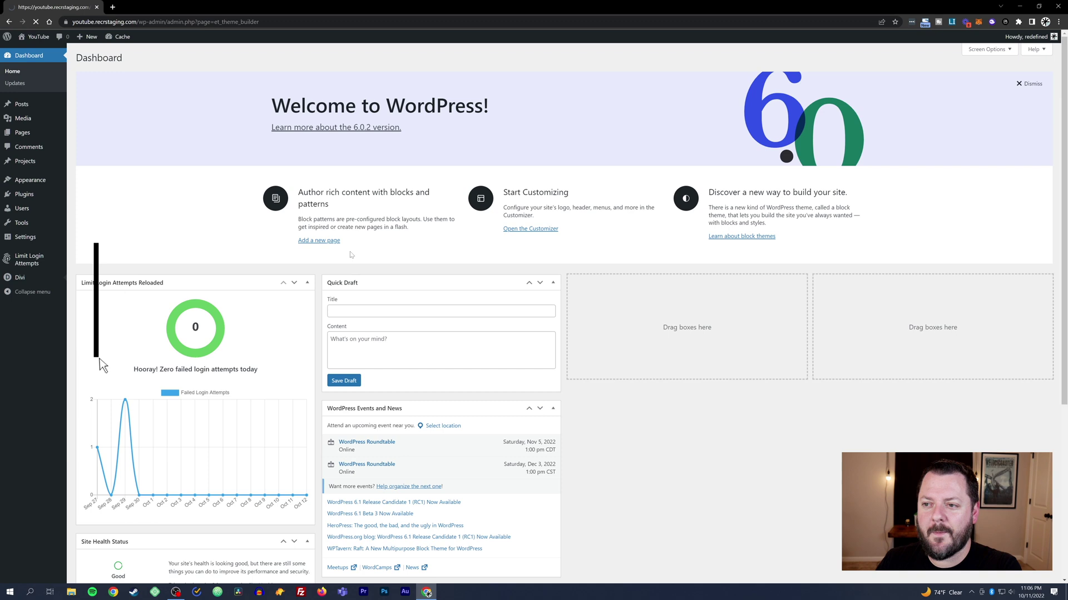
mouse_move(326, 176)
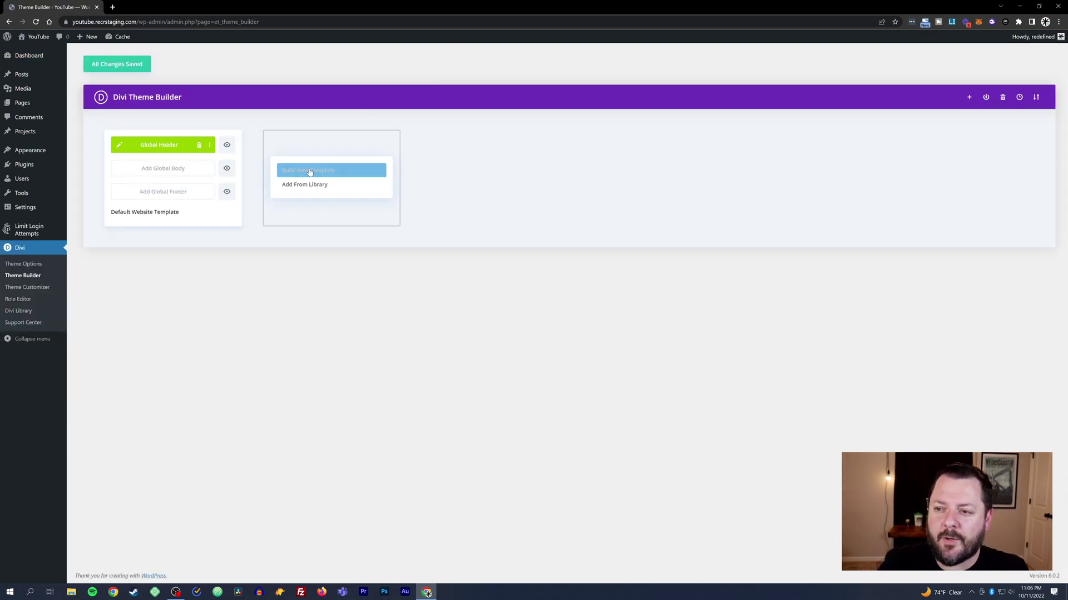
click(311, 173)
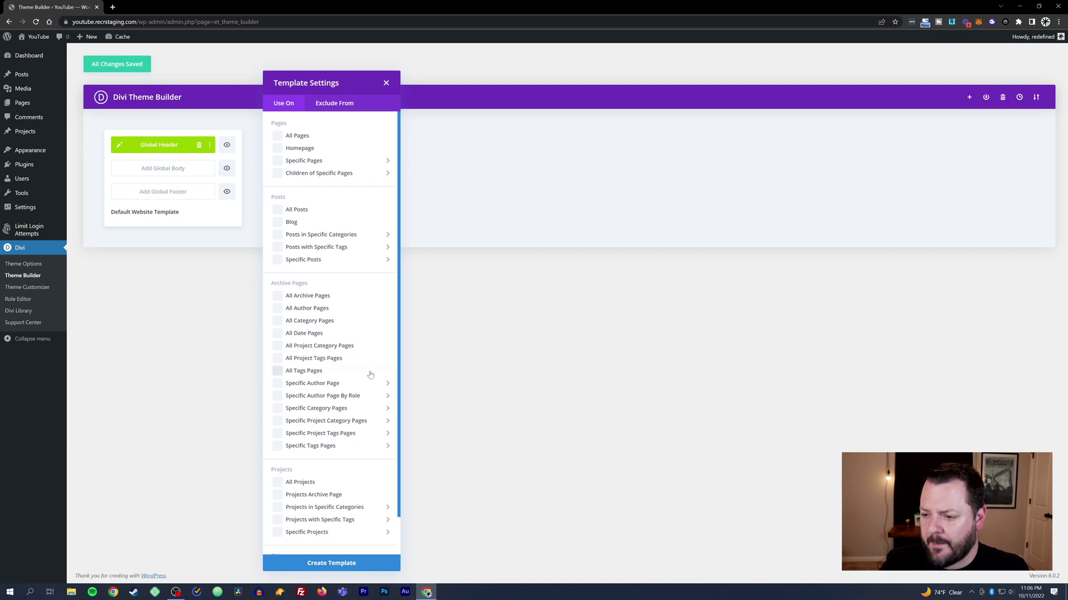
scroll(371, 375, down, 1)
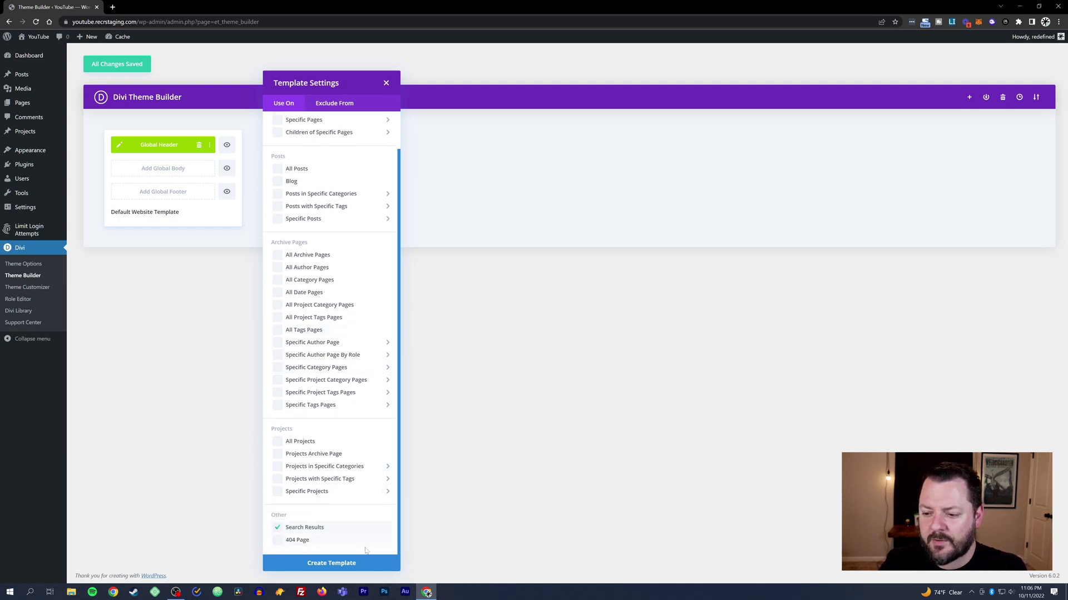
click(320, 564)
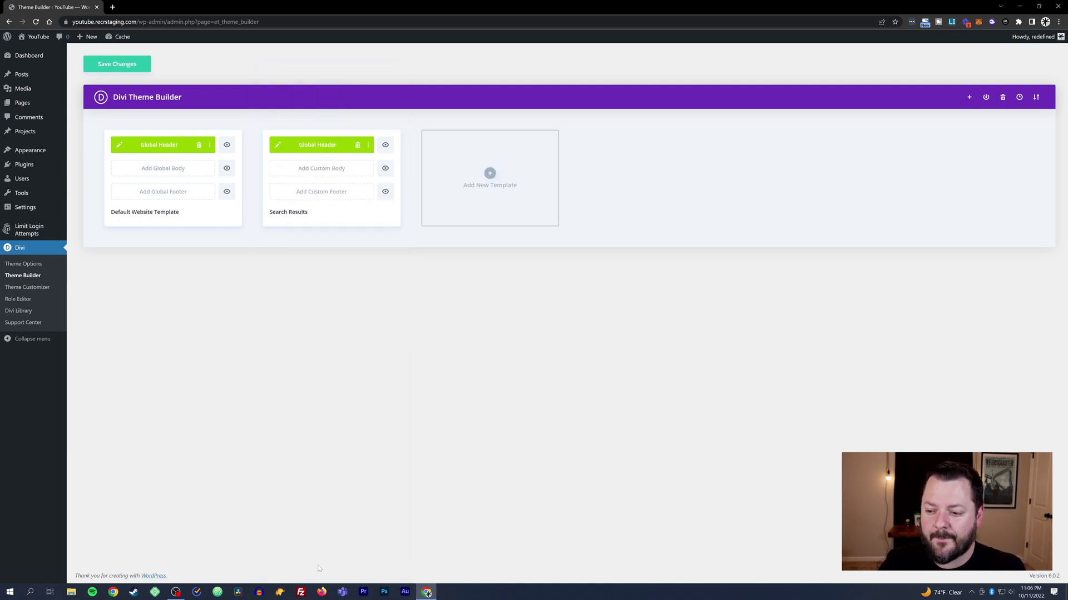
click(303, 171)
click(309, 173)
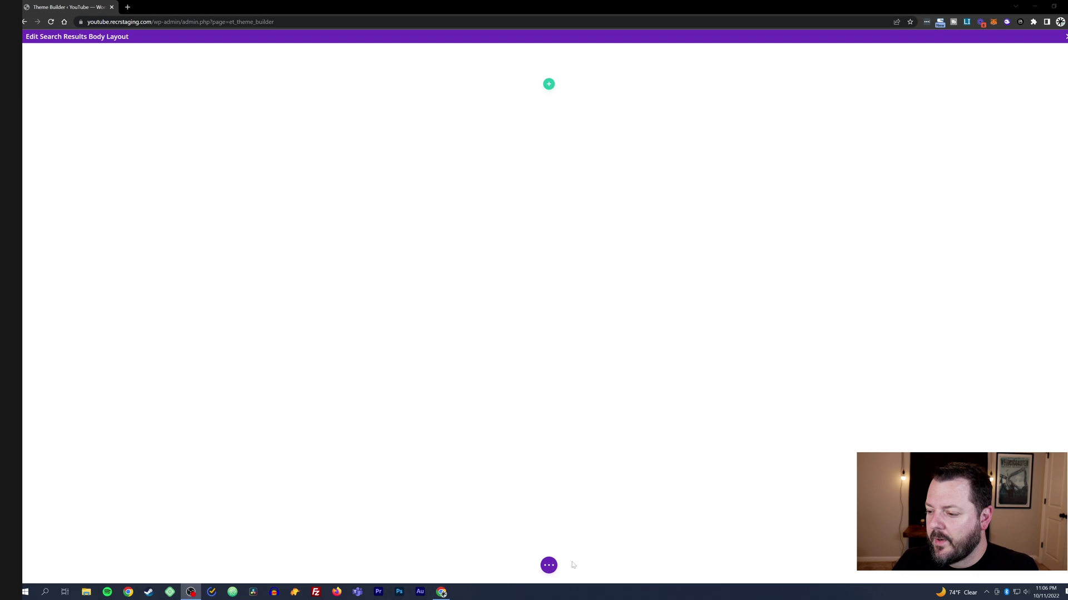
Step: Load the Streamer Blog Page layout into the body from the library, searching 'strea'
click(549, 565)
click(449, 565)
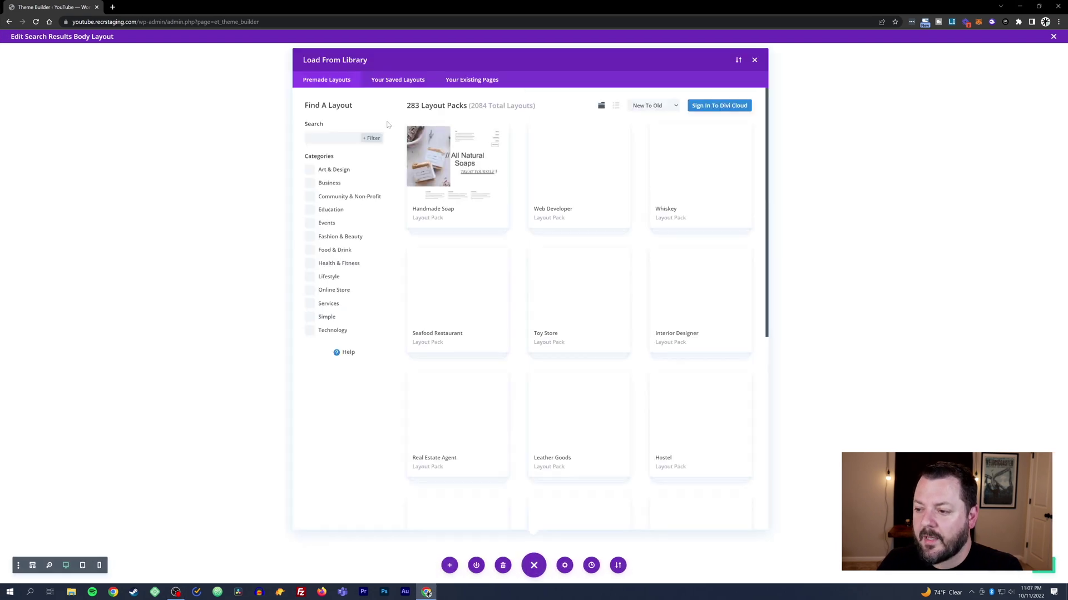
click(320, 142)
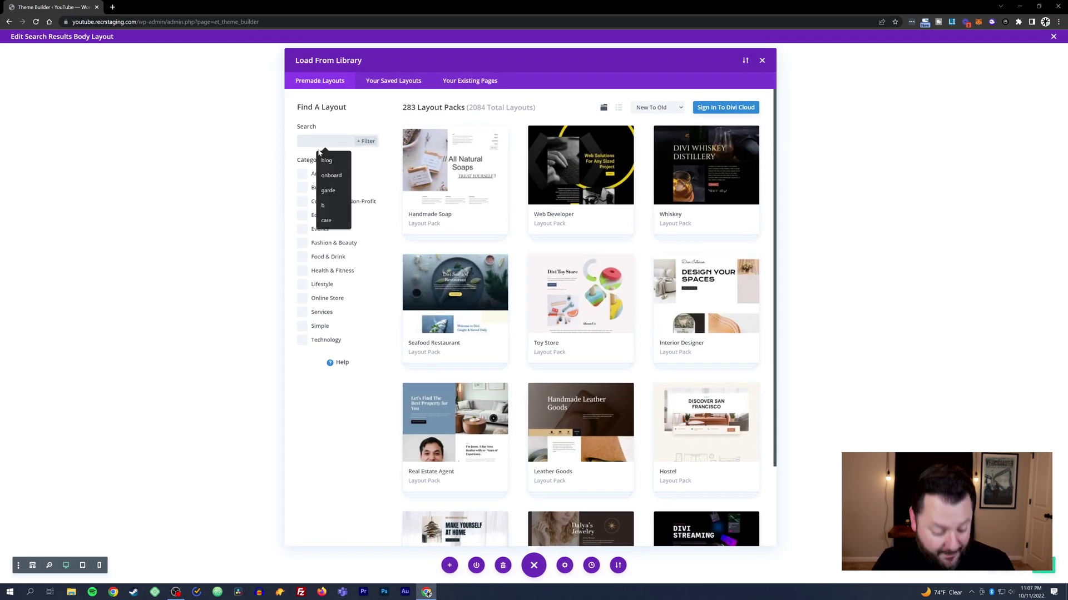
text(strea)
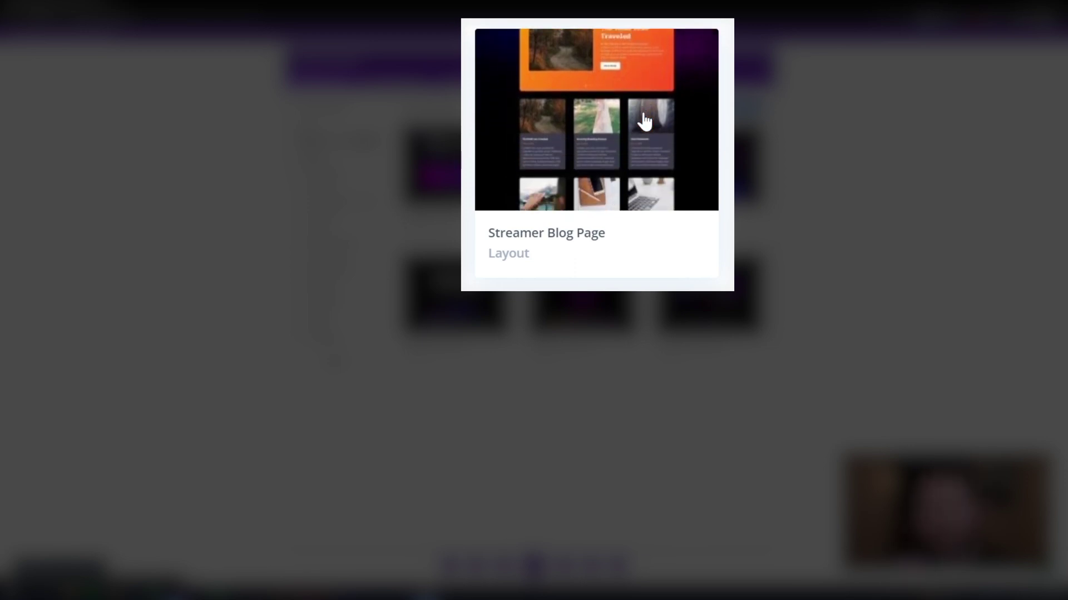
click(604, 162)
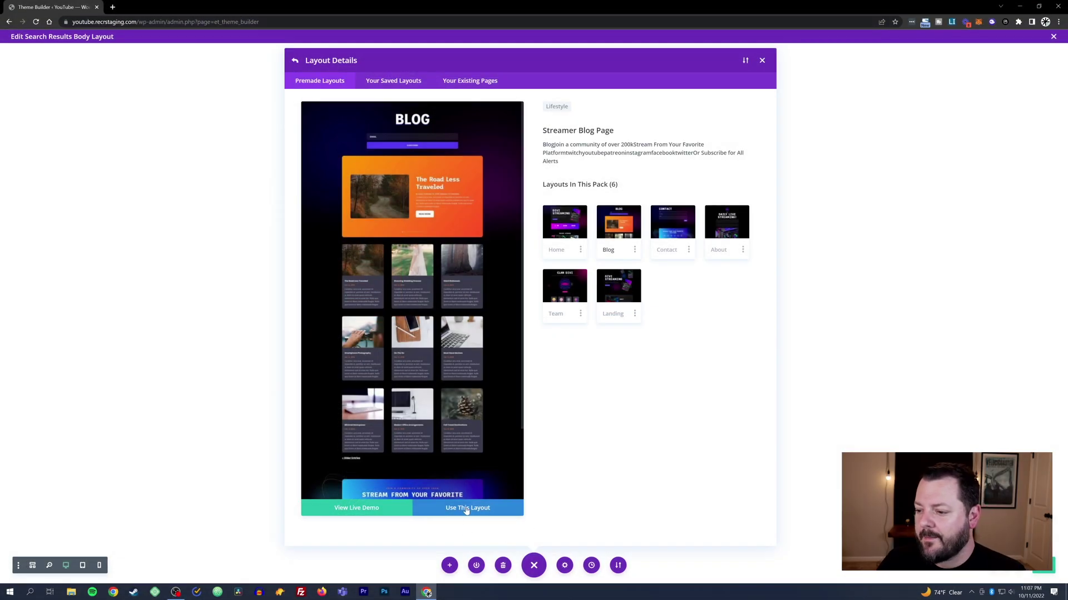
click(466, 510)
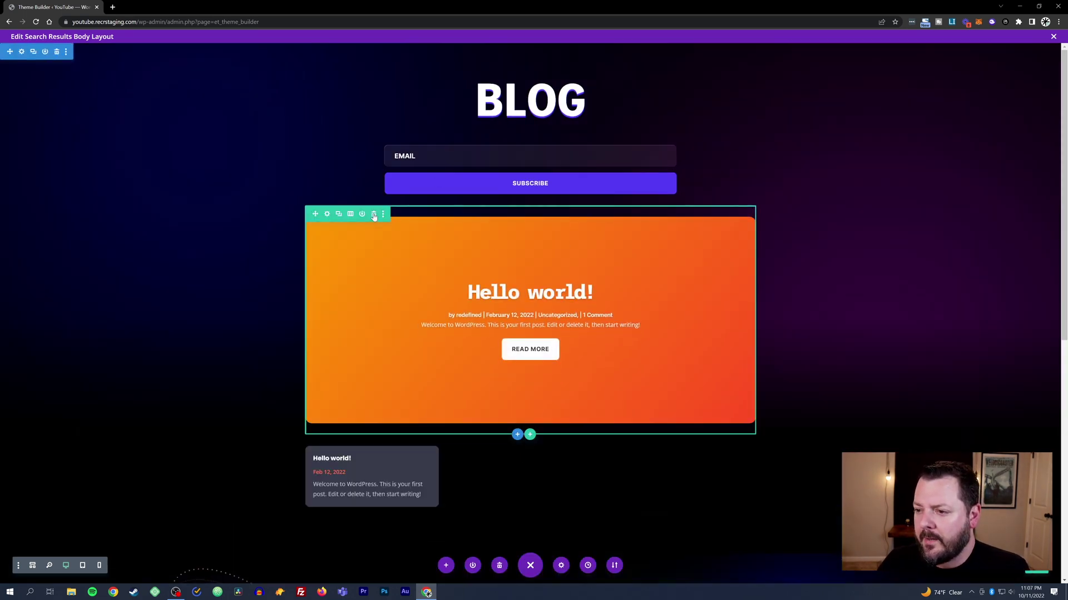
Step: Move the subscribe row up, delete the copyright footer text, and retitle the heading 'Search Results'
scroll(574, 281, down, 4)
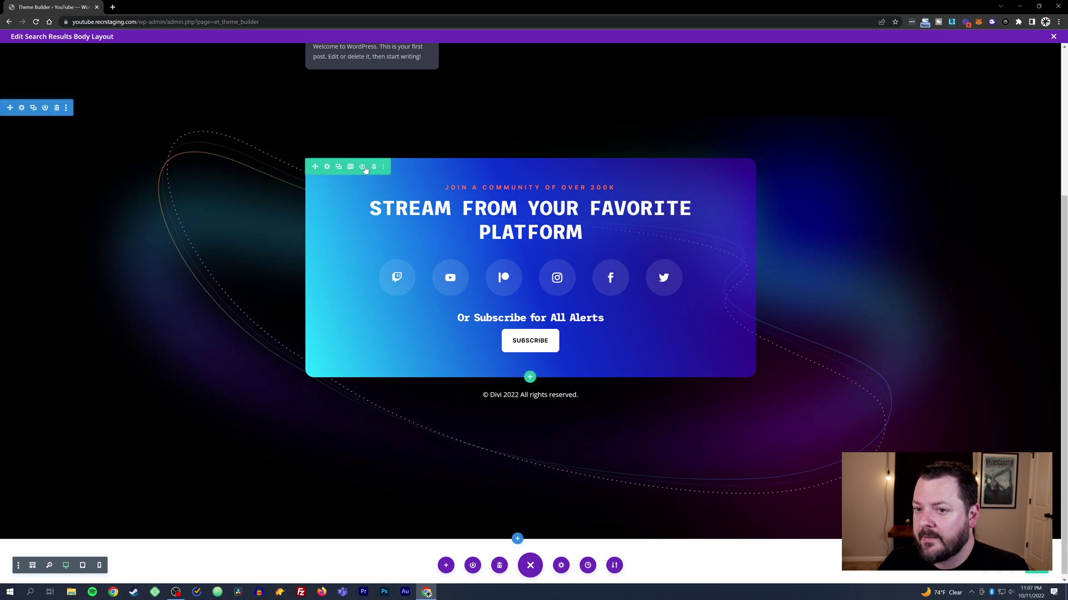
scroll(501, 145, up, 2)
scroll(503, 141, up, 1)
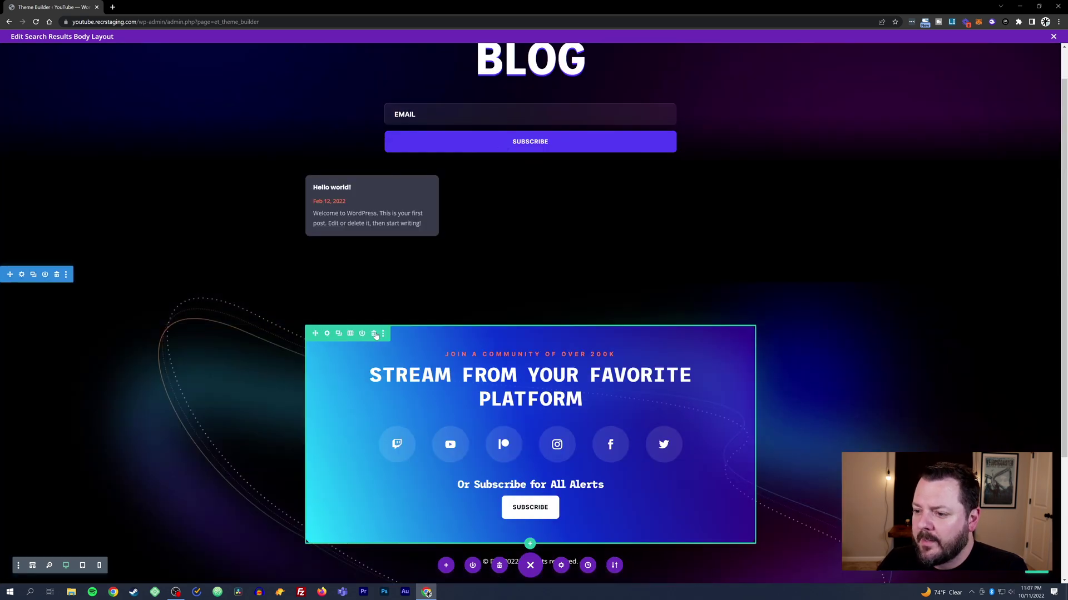
drag(375, 334, 505, 272)
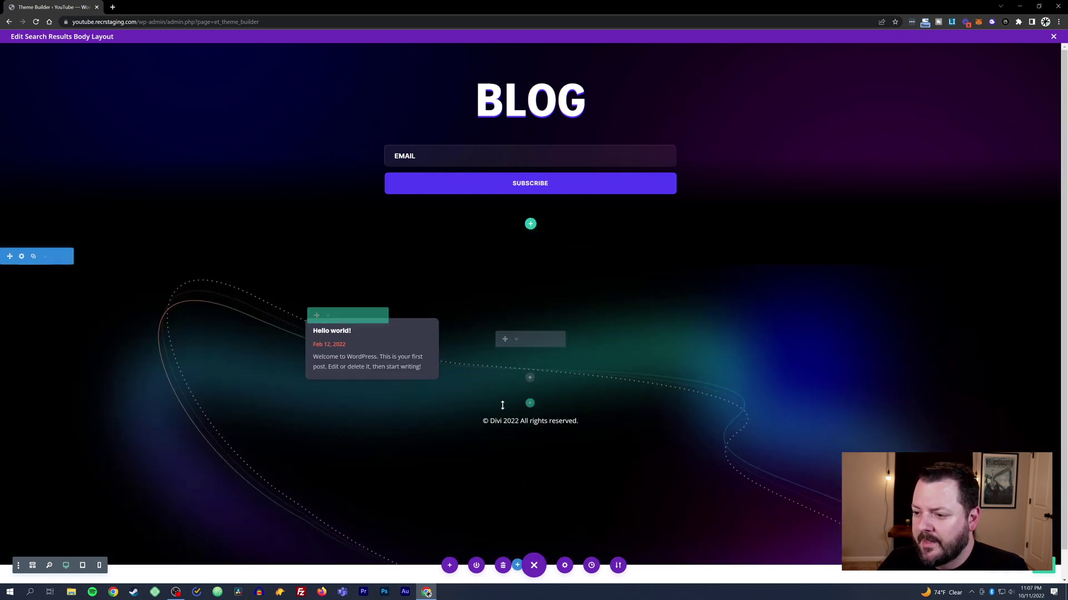
click(437, 394)
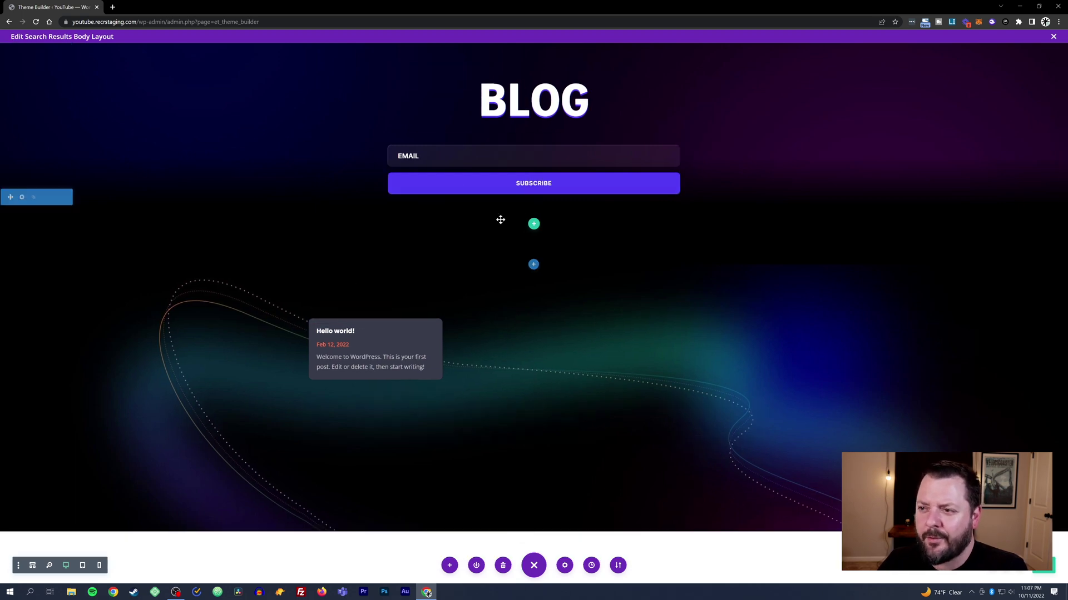
click(518, 81)
text(Search Results)
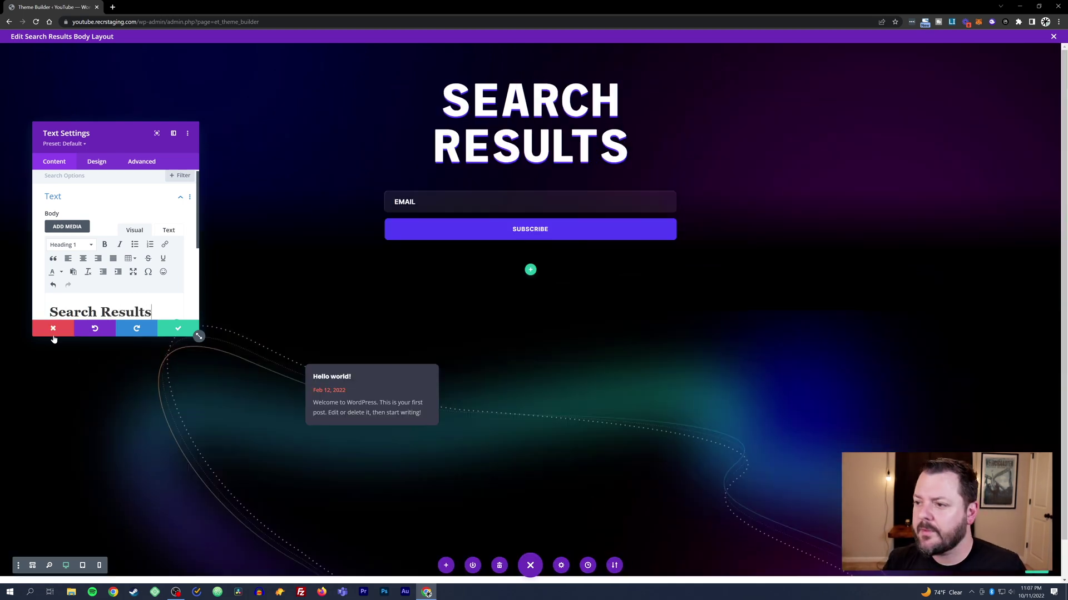
click(178, 329)
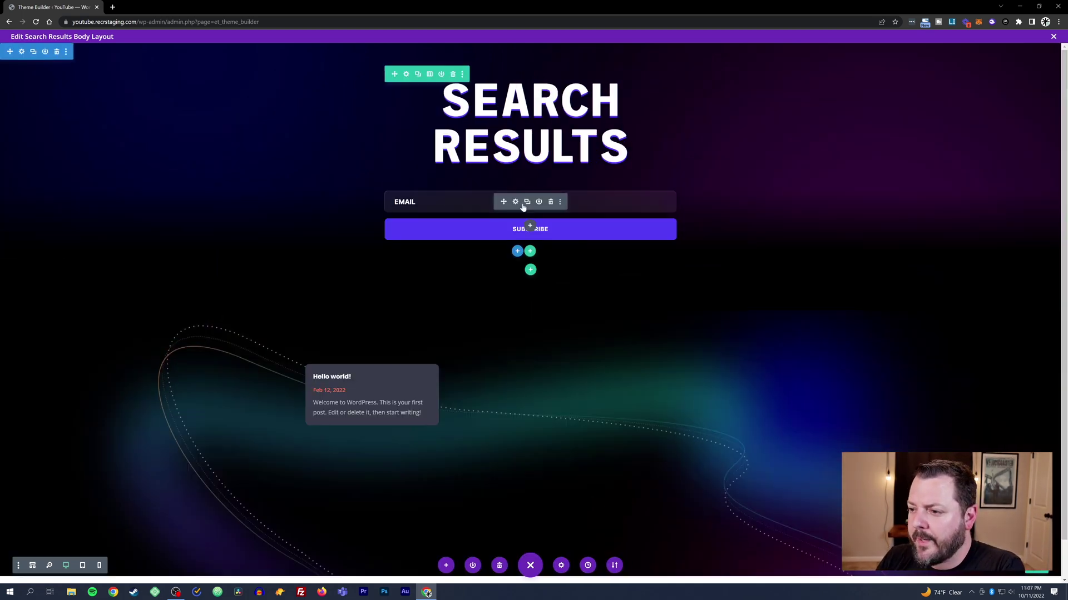
Step: Remove the email signup module, its empty row and the empty section above the posts
click(550, 203)
click(452, 74)
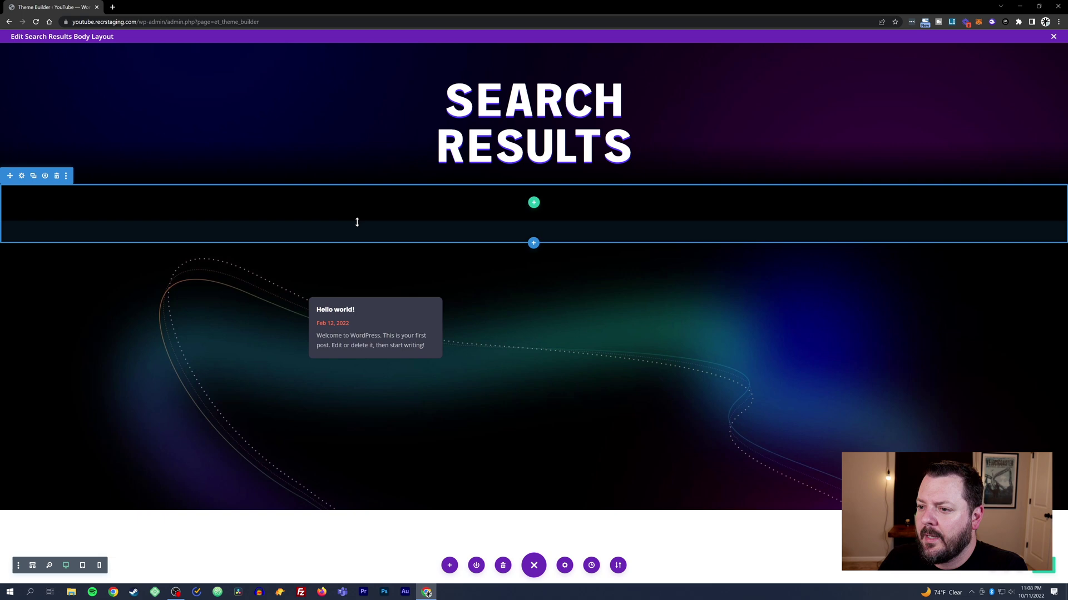
click(56, 176)
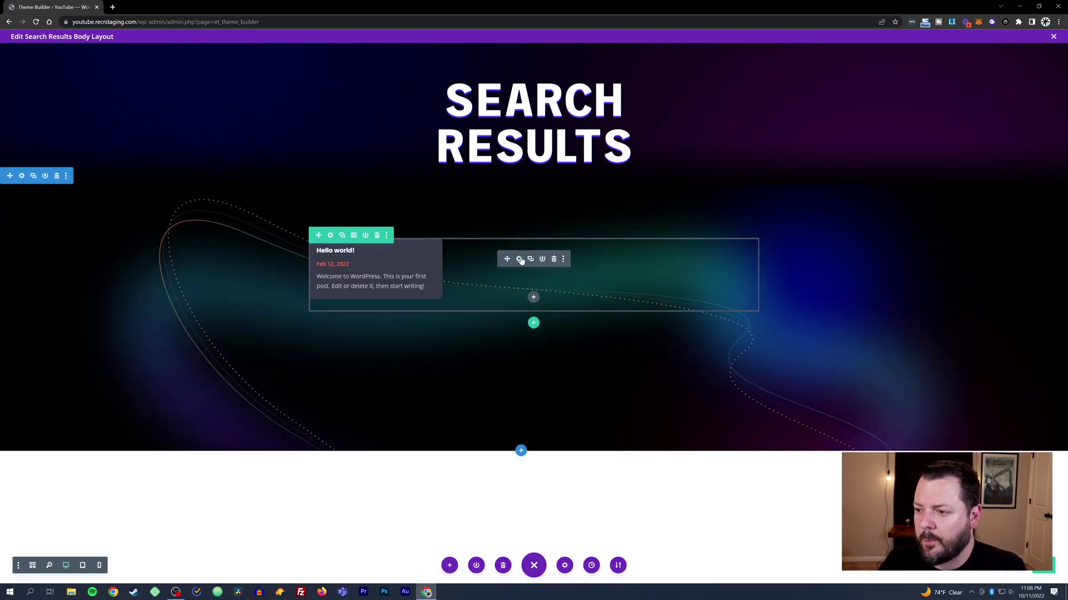
click(520, 260)
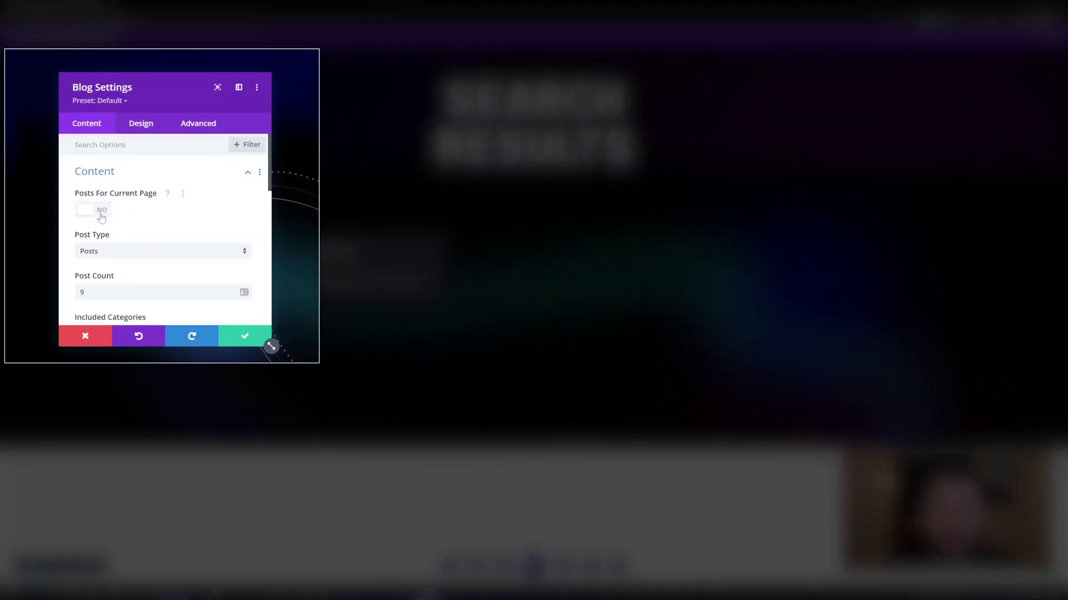
Step: Set the blog module's Posts For Current Page to YES and close the layout editor
click(80, 210)
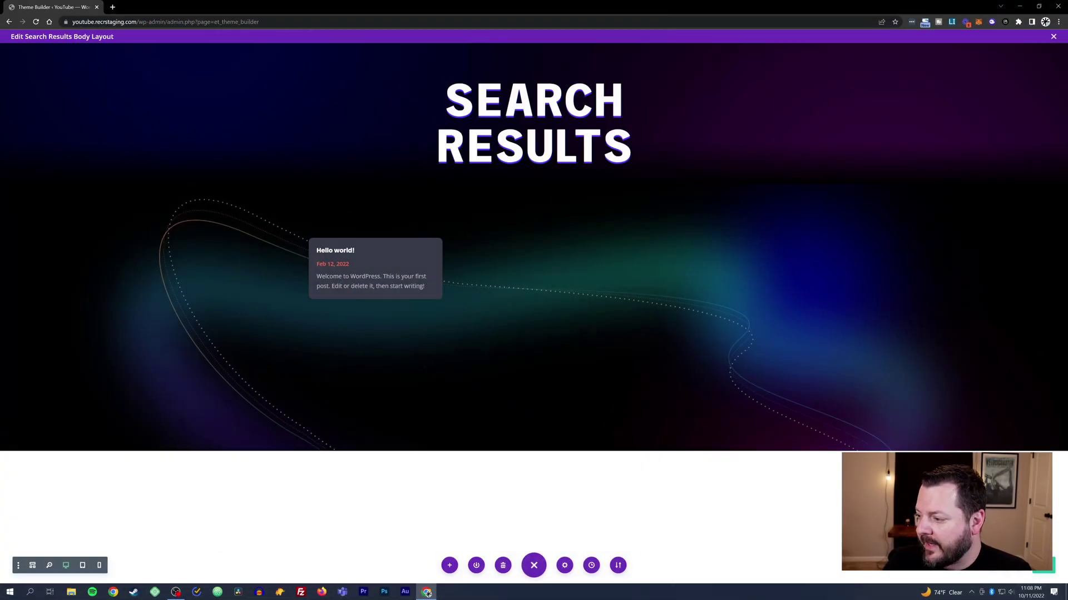
click(1053, 38)
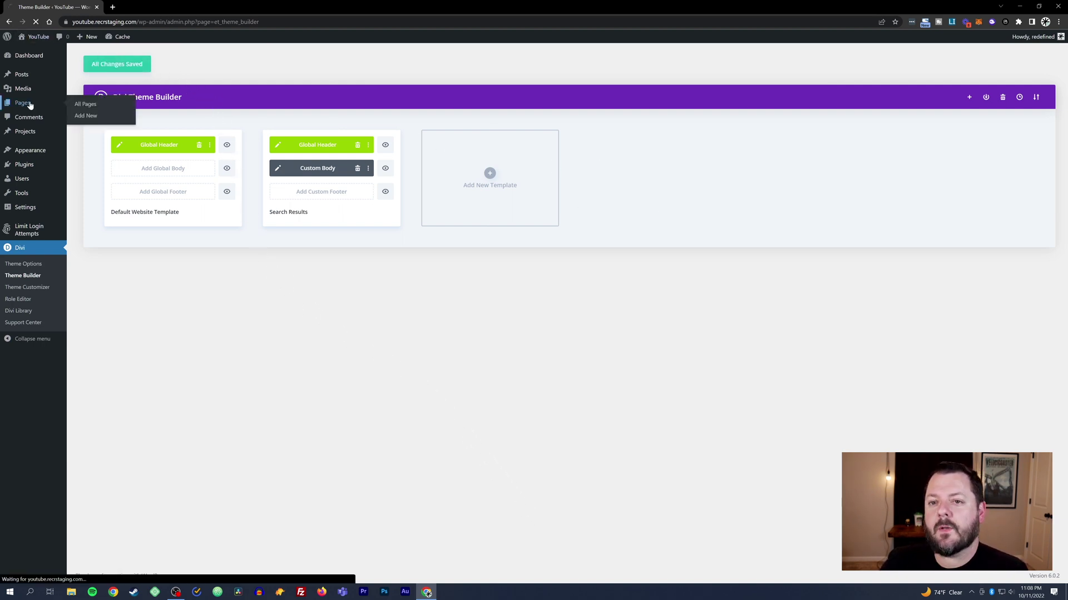
Step: View the published Search page from the All Pages list
click(24, 122)
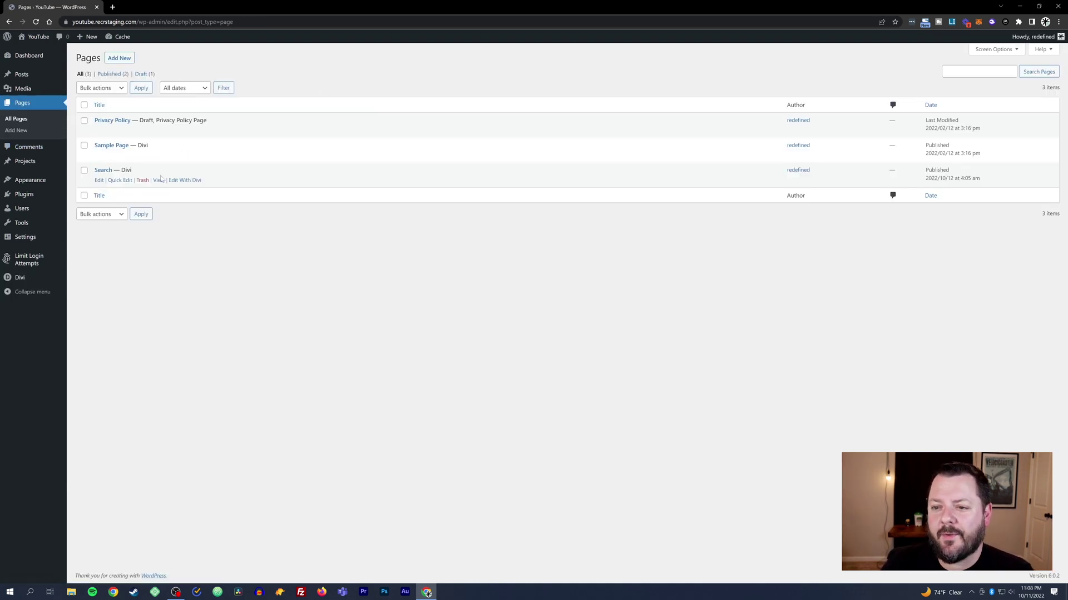
click(158, 181)
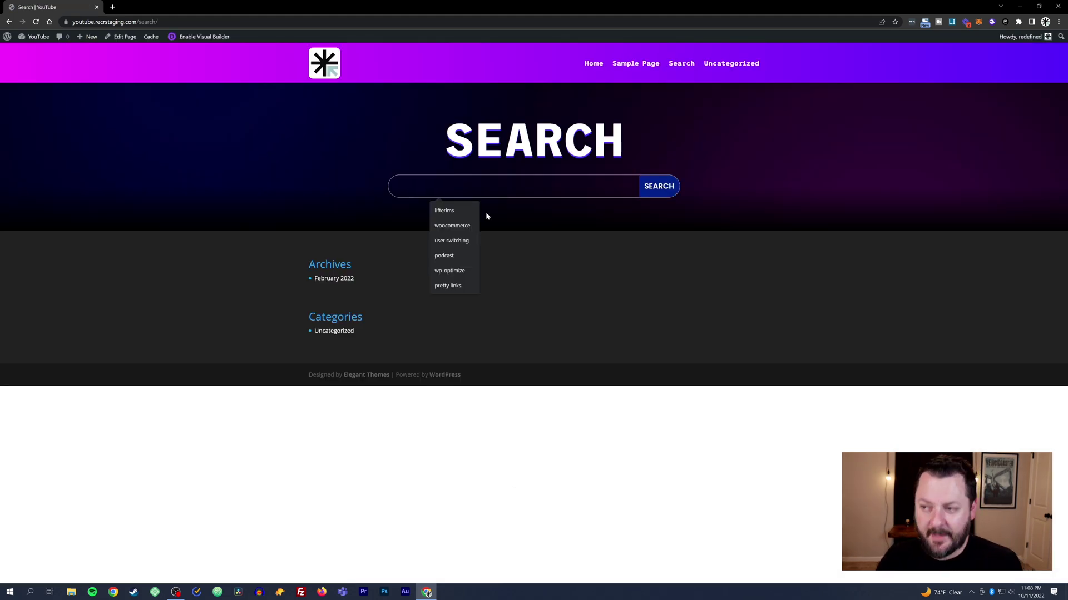
Step: Search the site for 'sample' and open the Sample Page result to look through it
text(sample)
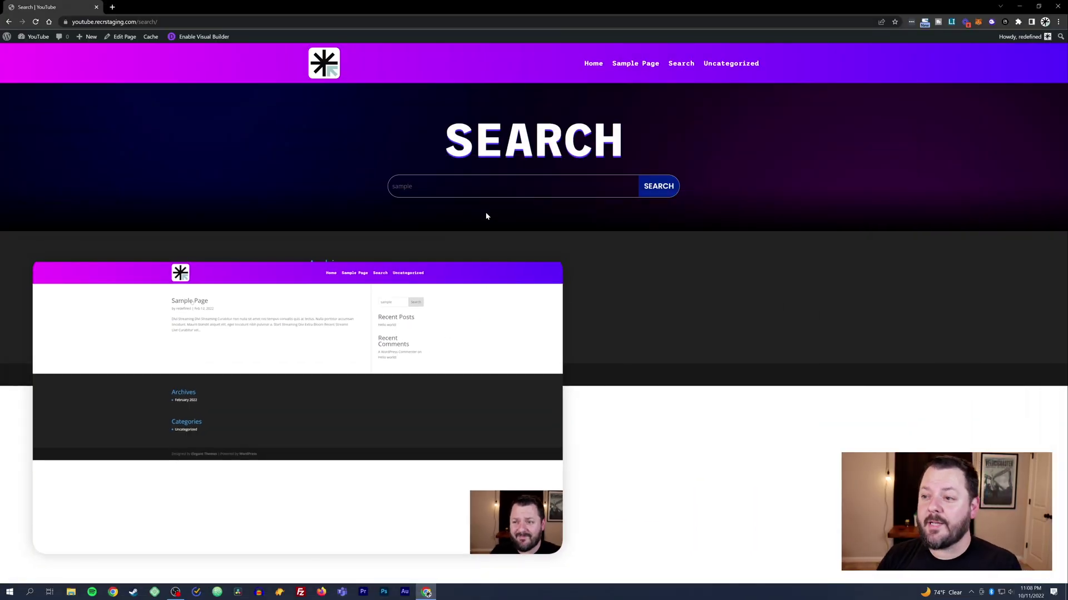
click(665, 195)
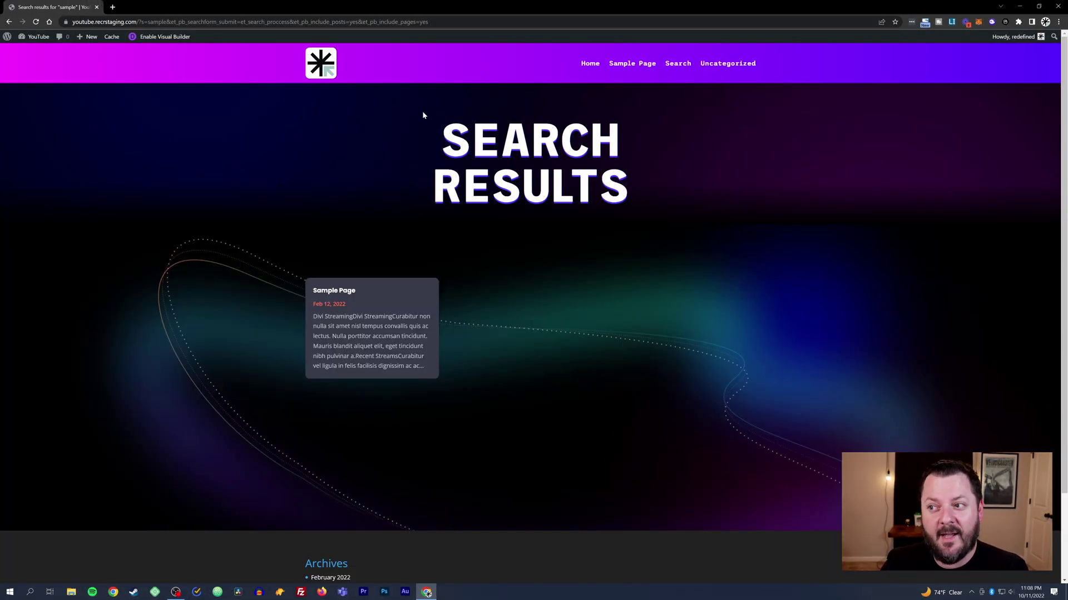
click(343, 292)
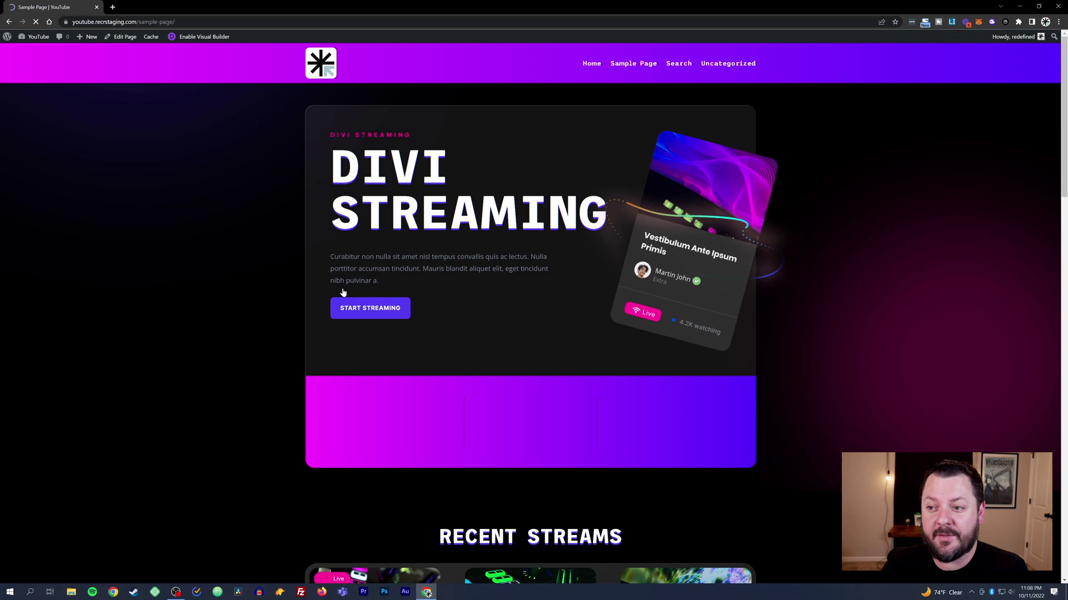
scroll(583, 286, down, 3)
scroll(582, 282, down, 15)
scroll(582, 282, up, 8)
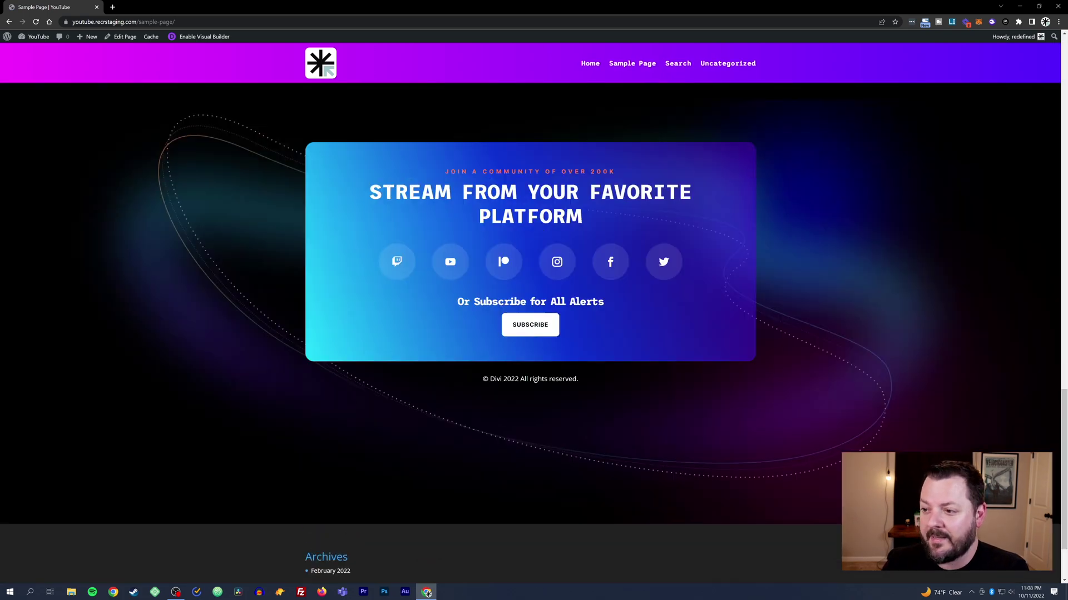
scroll(574, 291, up, 10)
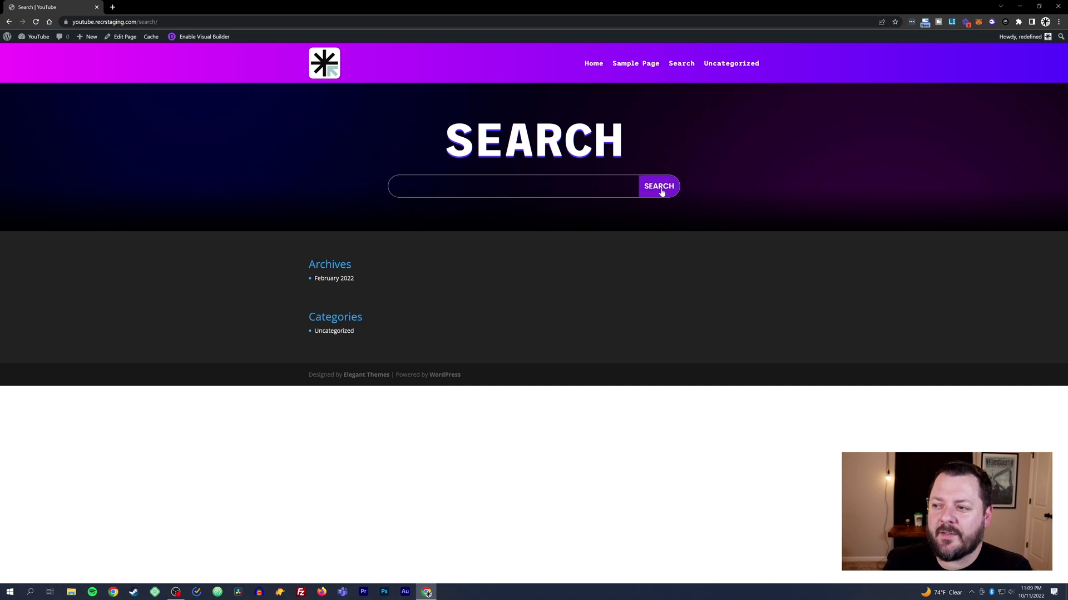
Step: Run a new site search for 'search' to get the Search page result in the custom layout
click(520, 190)
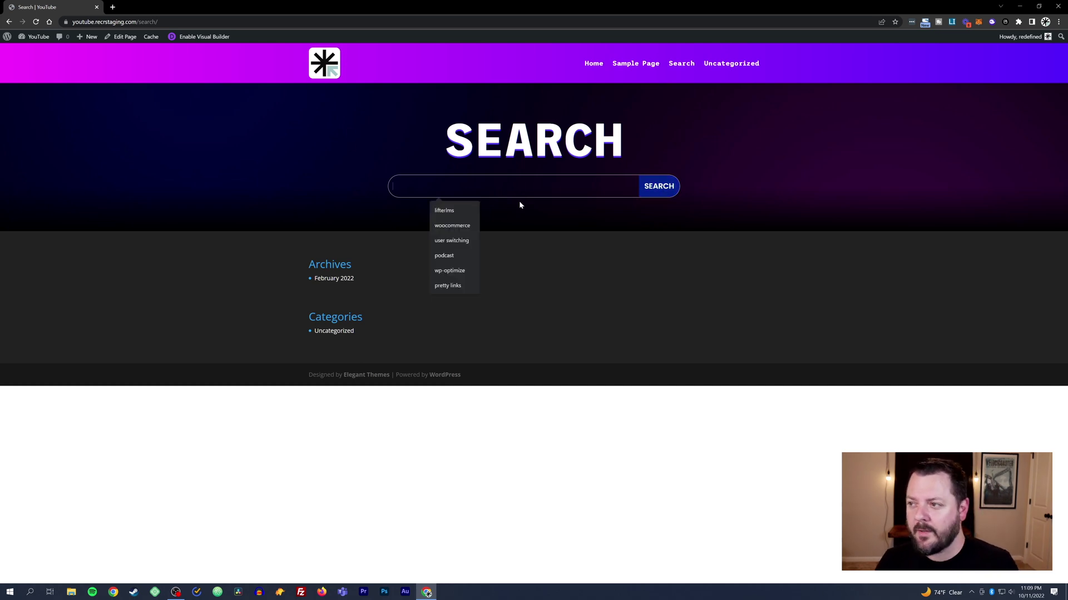
text(search)
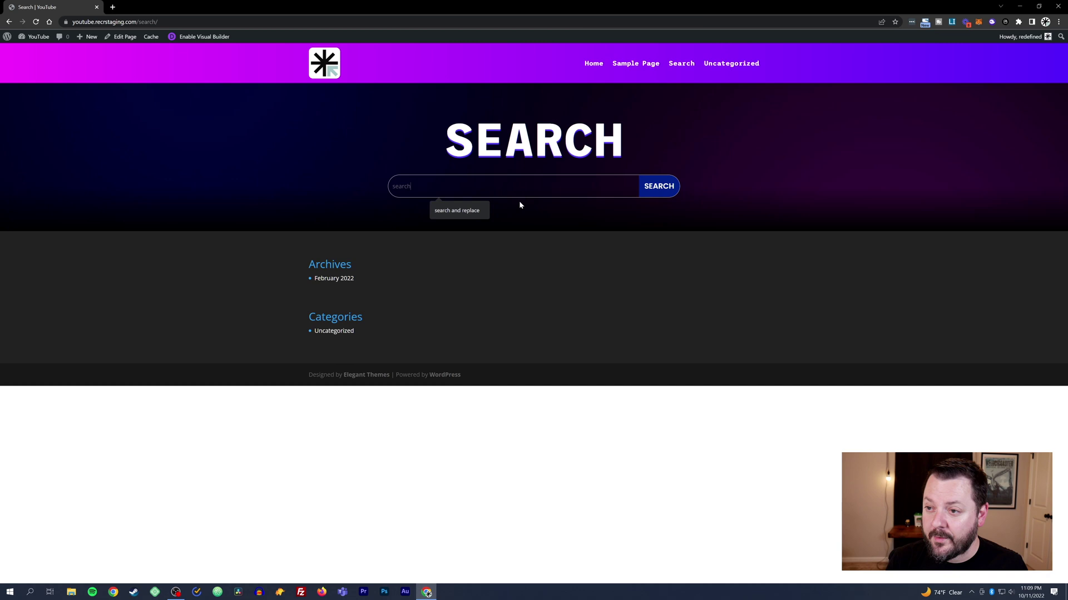
click(645, 192)
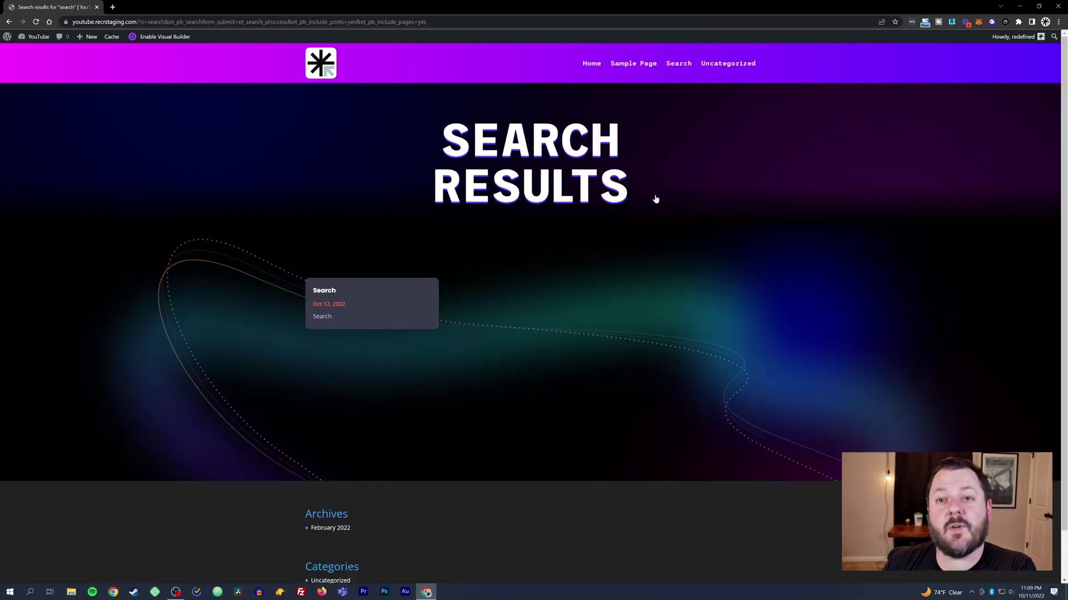
right_click(608, 218)
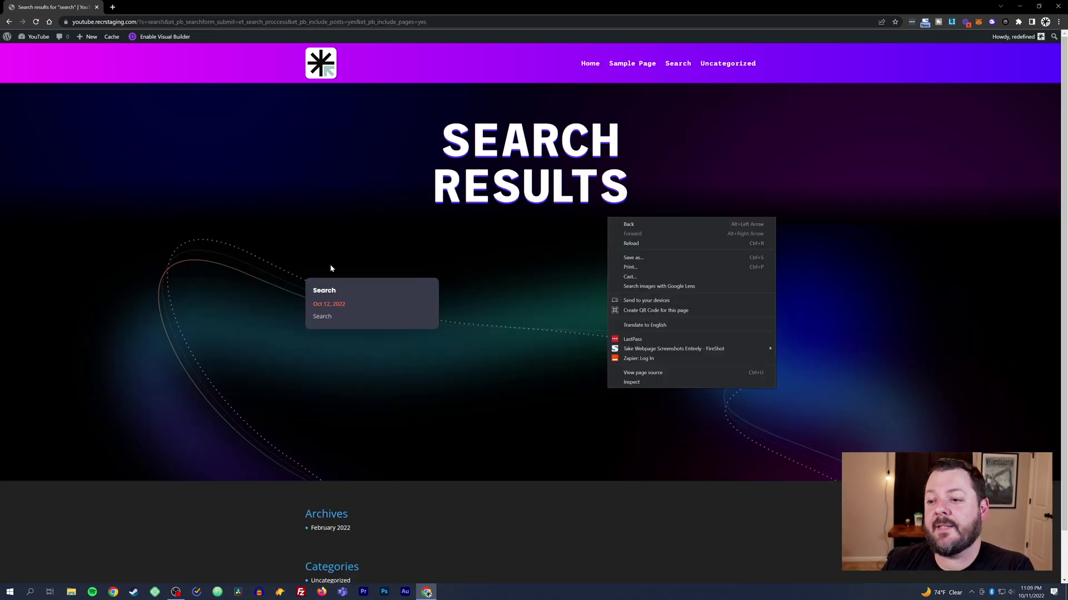
click(494, 268)
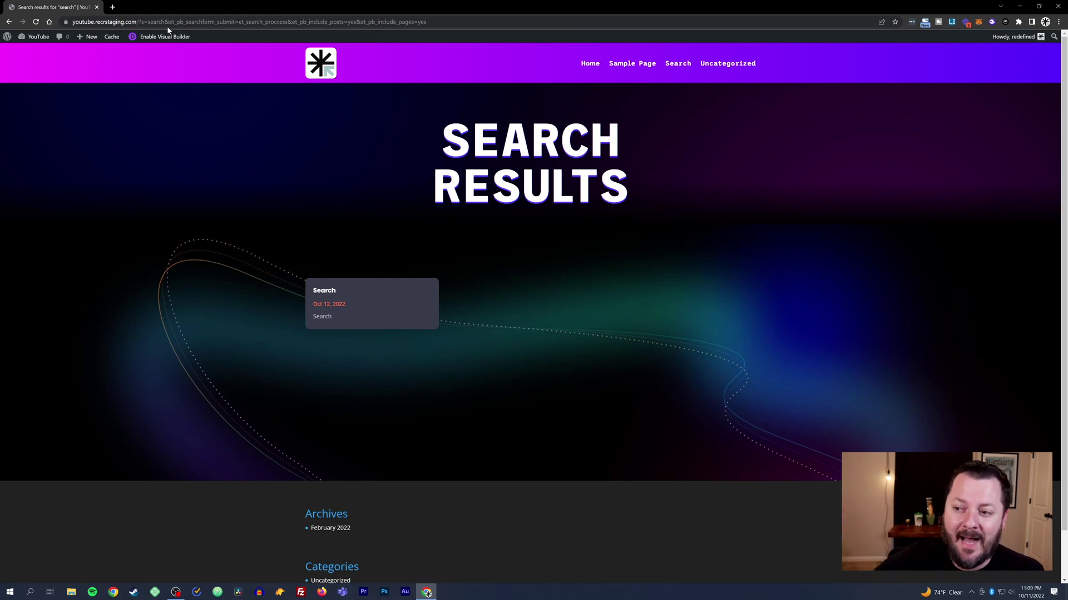
Step: Edit the search results page in the Visual Builder, then review and close the blog module settings
click(162, 36)
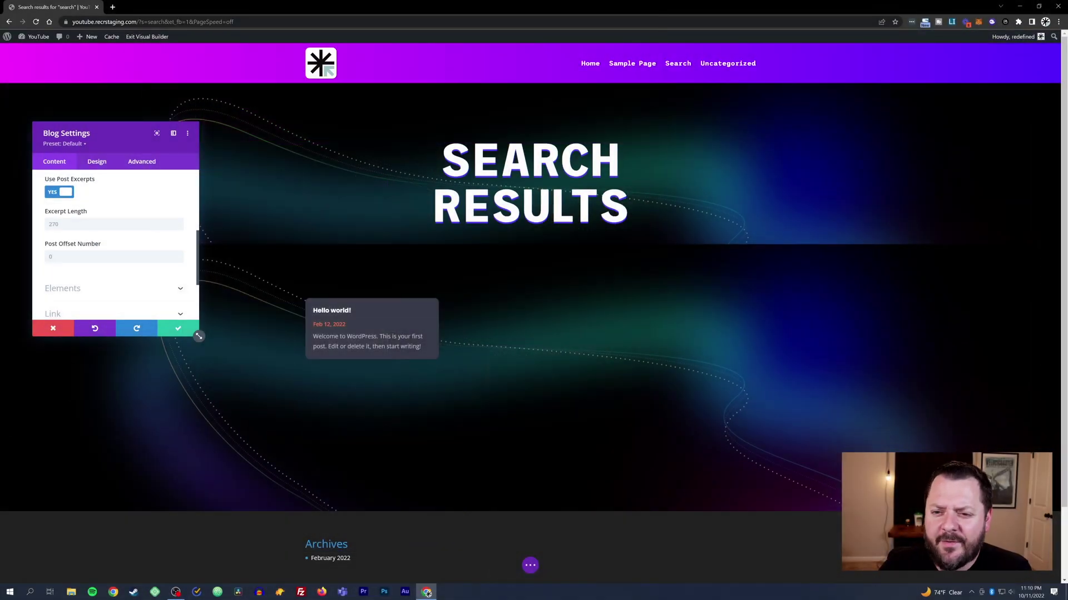
scroll(111, 250, up, 2)
scroll(88, 251, up, 3)
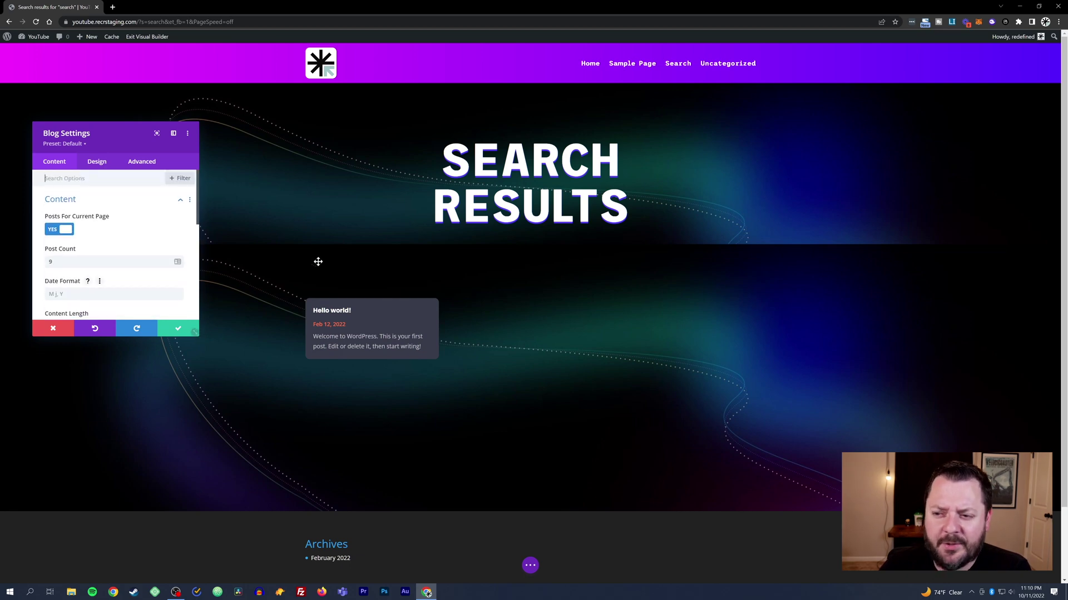
scroll(87, 222, down, 5)
scroll(87, 217, down, 3)
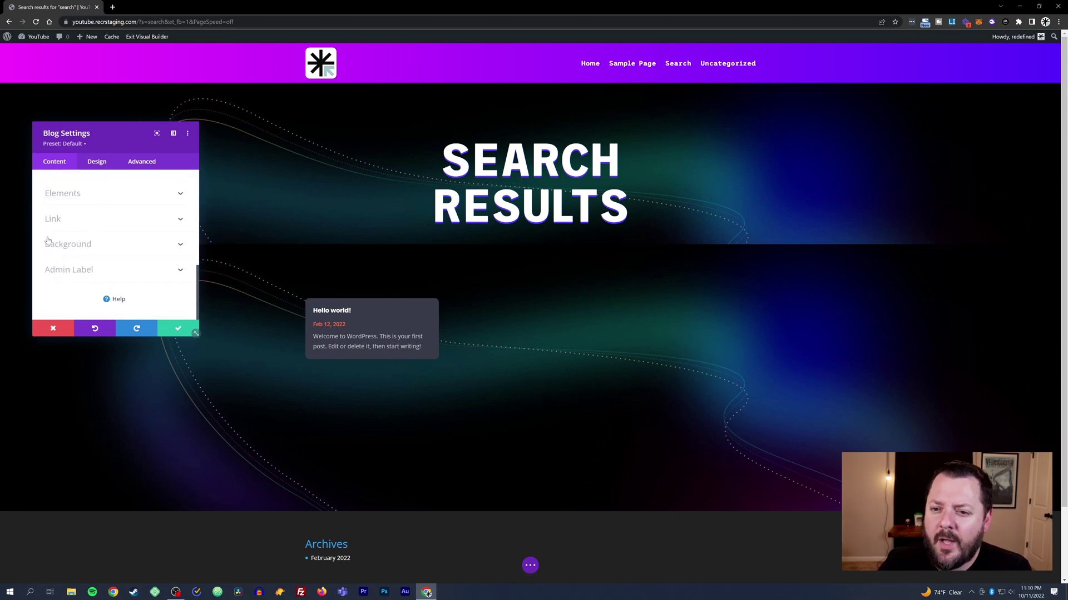
scroll(86, 217, up, 3)
scroll(55, 179, up, 2)
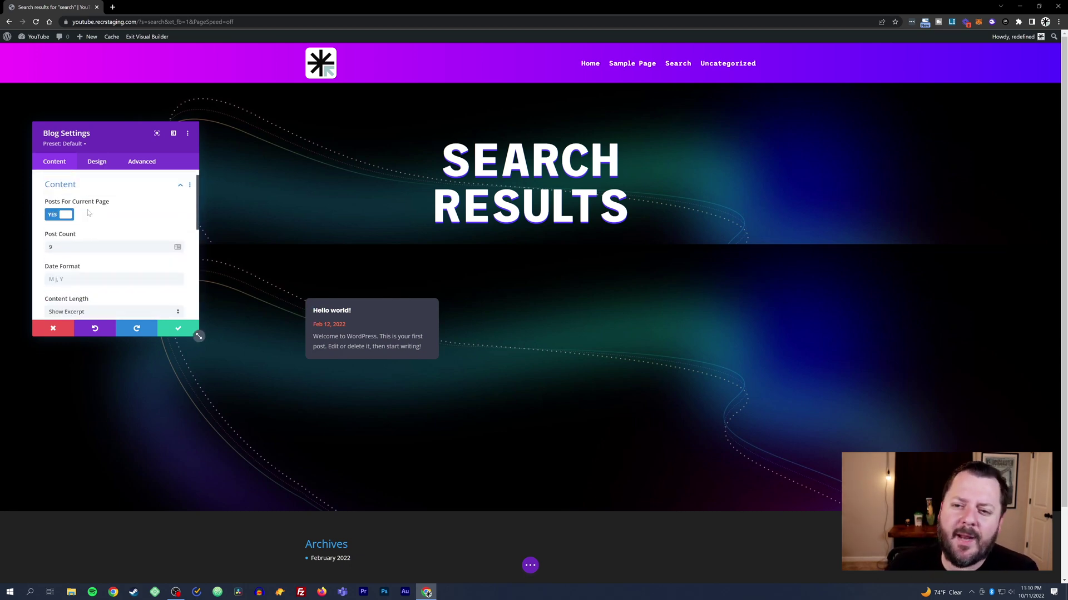
click(178, 331)
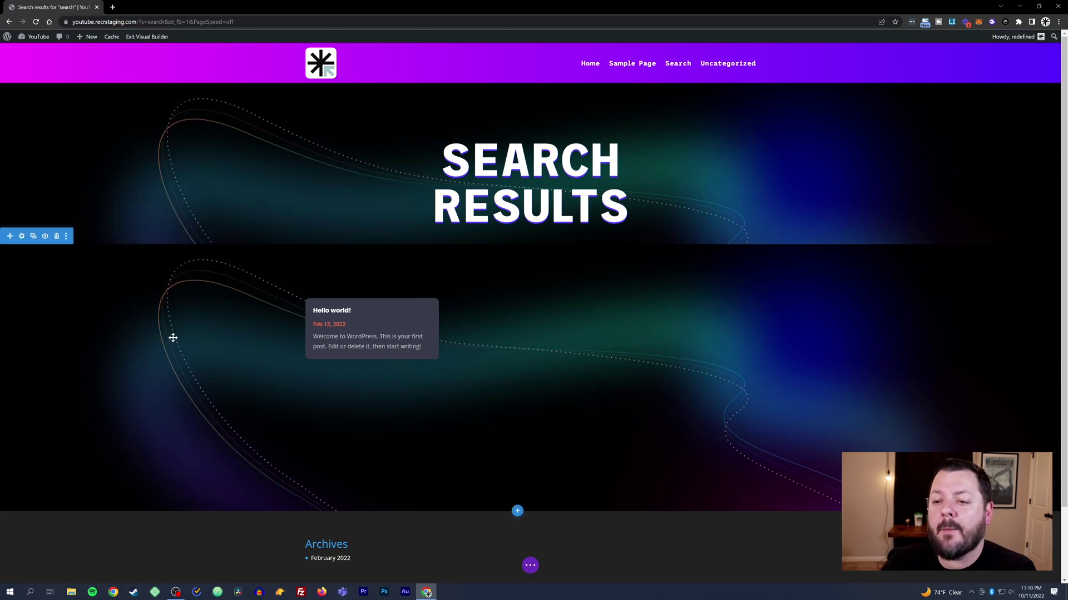